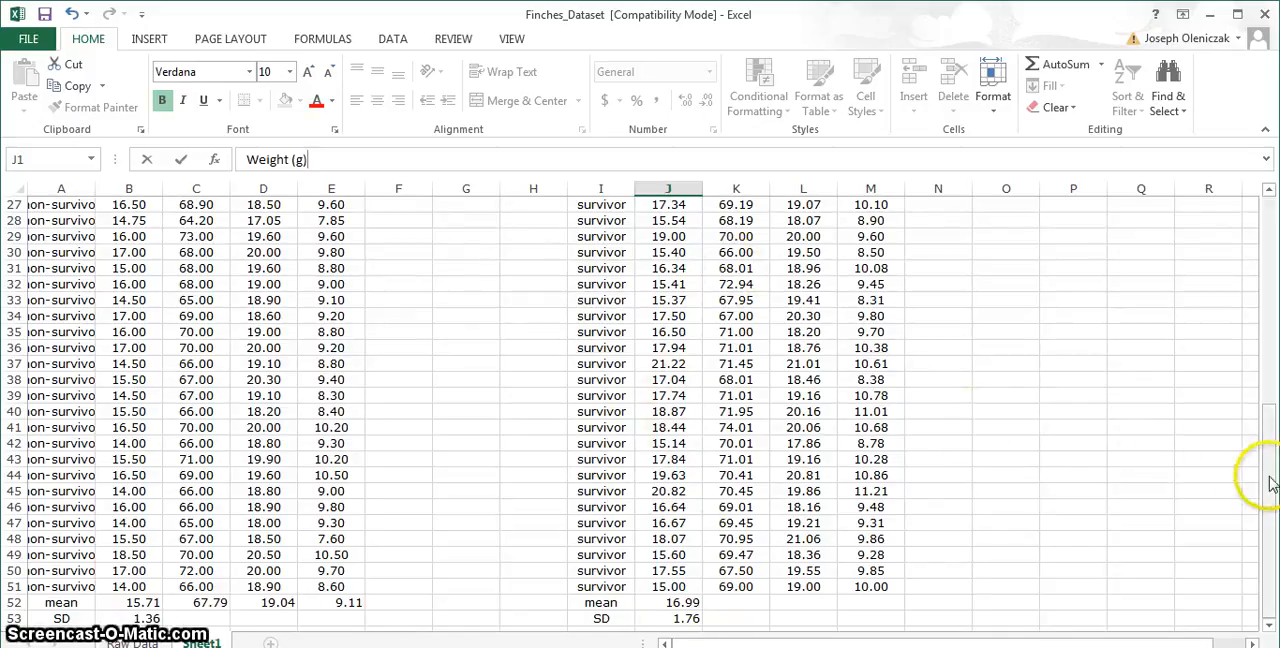
{"action": "left_click_drag", "start_coordinate": [1265, 470], "coordinate": [1260, 245]}
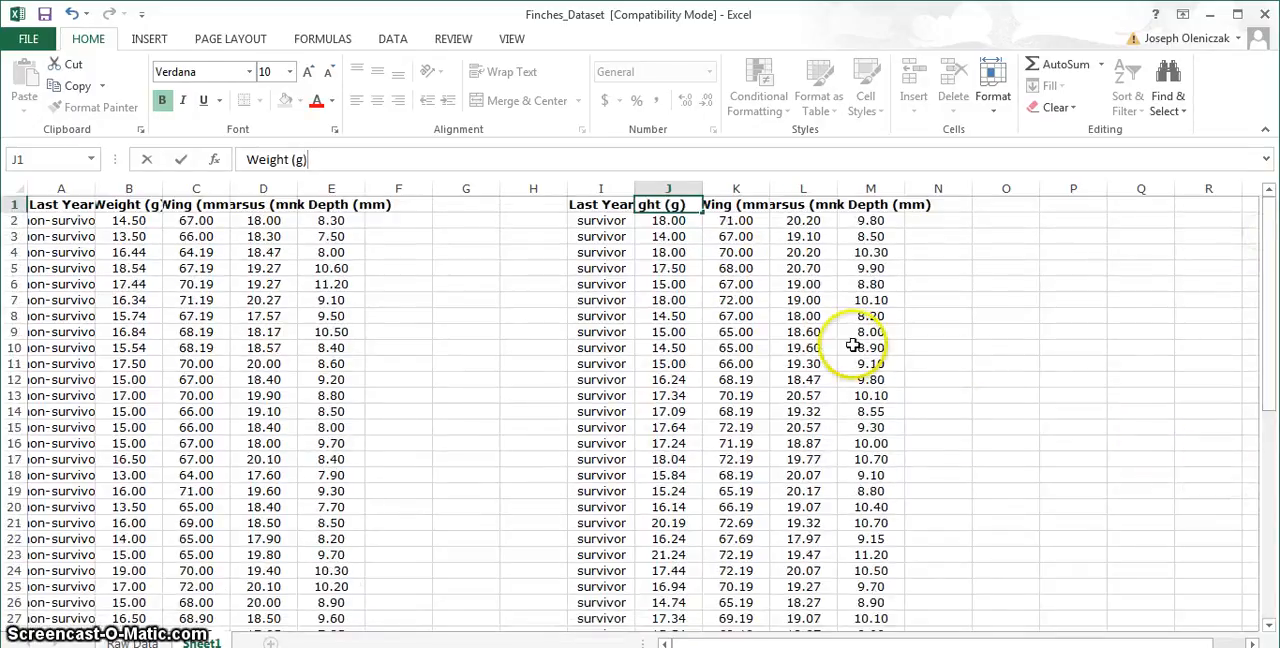
{"action": "left_click", "coordinate": [747, 205]}
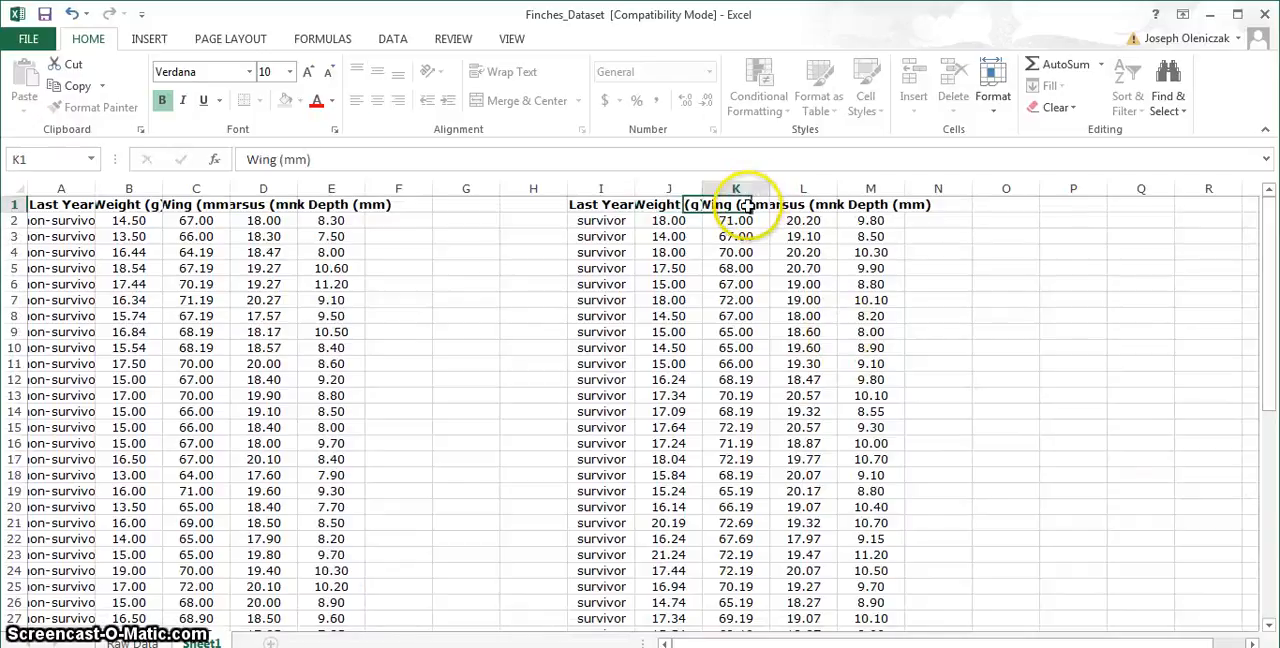
{"action": "left_click", "coordinate": [828, 206]}
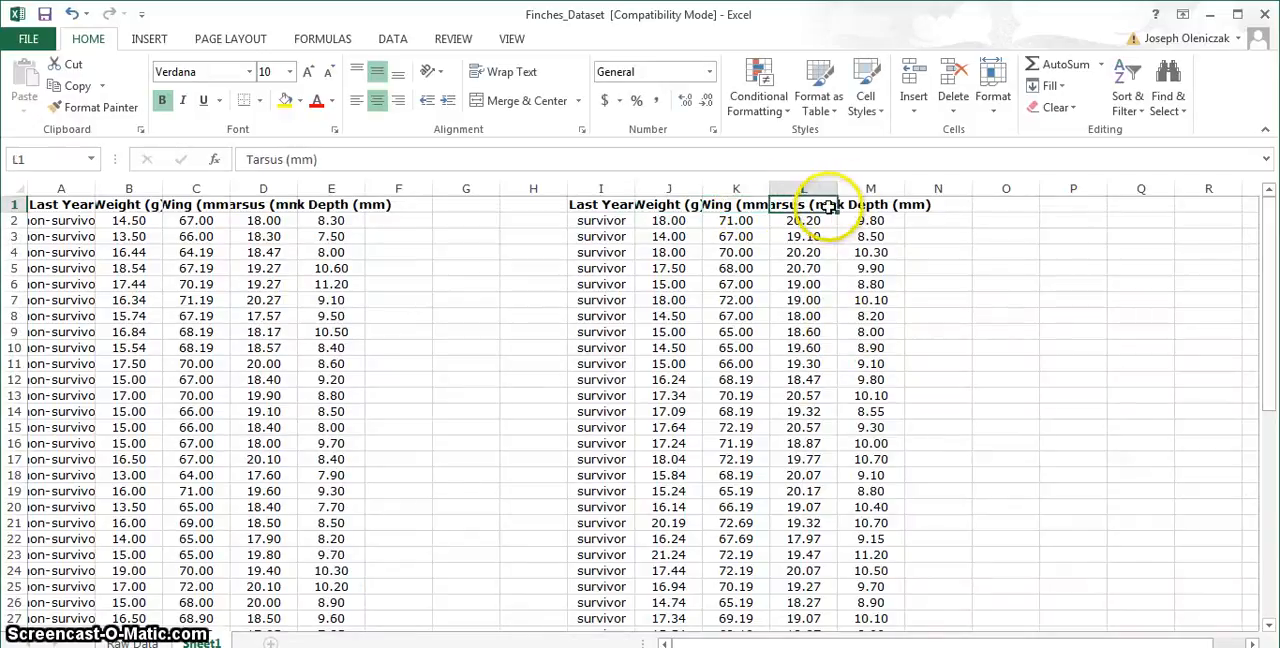
{"action": "left_click", "coordinate": [884, 212]}
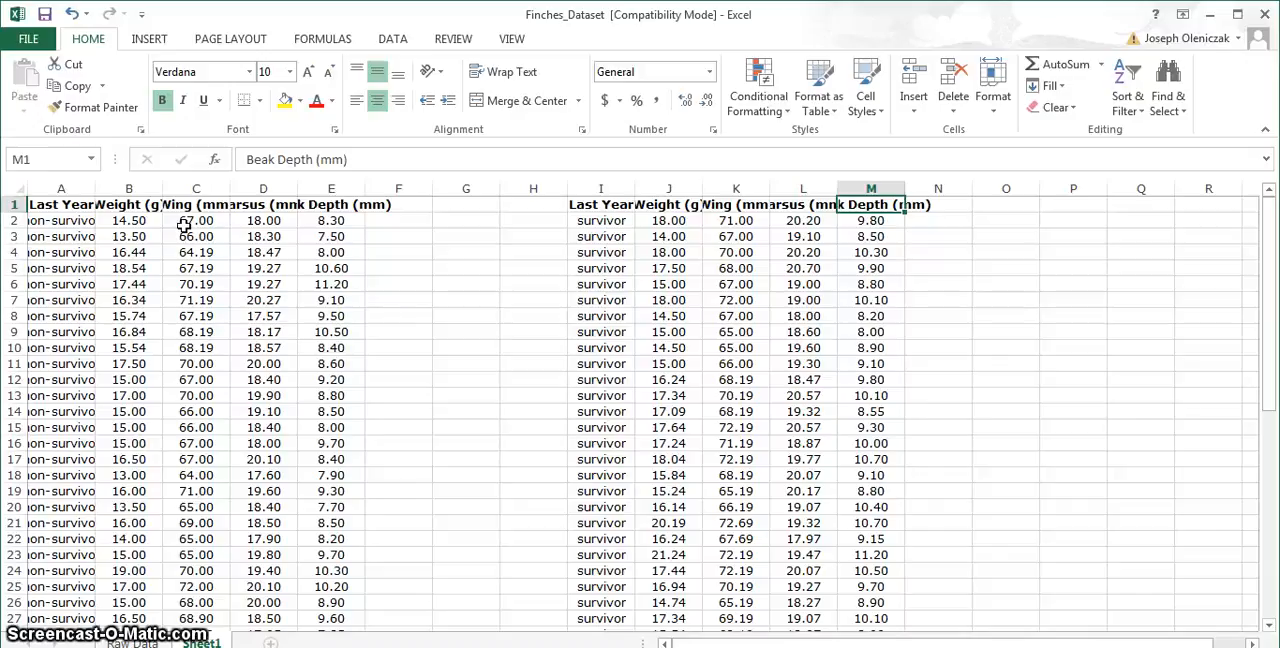
- Rename the non-survivor weight column header in B1 to "Non Survivor Mass (g)"
{"action": "left_click", "coordinate": [134, 203]}
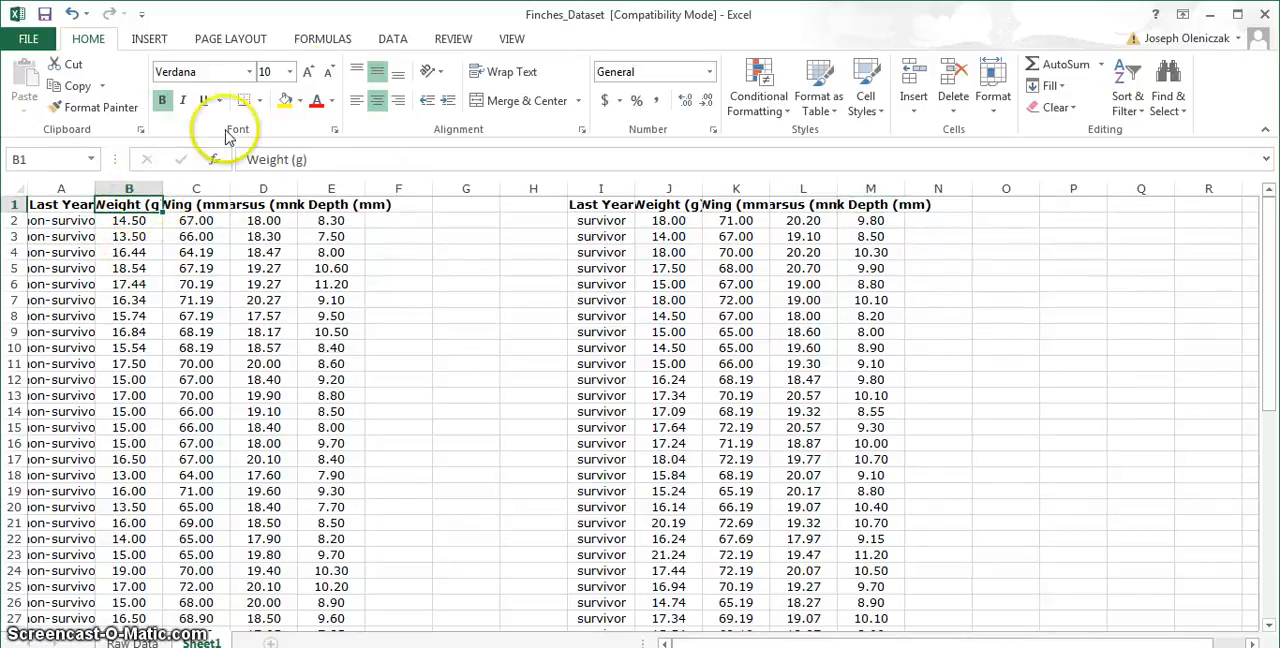
{"action": "left_click", "coordinate": [291, 159]}
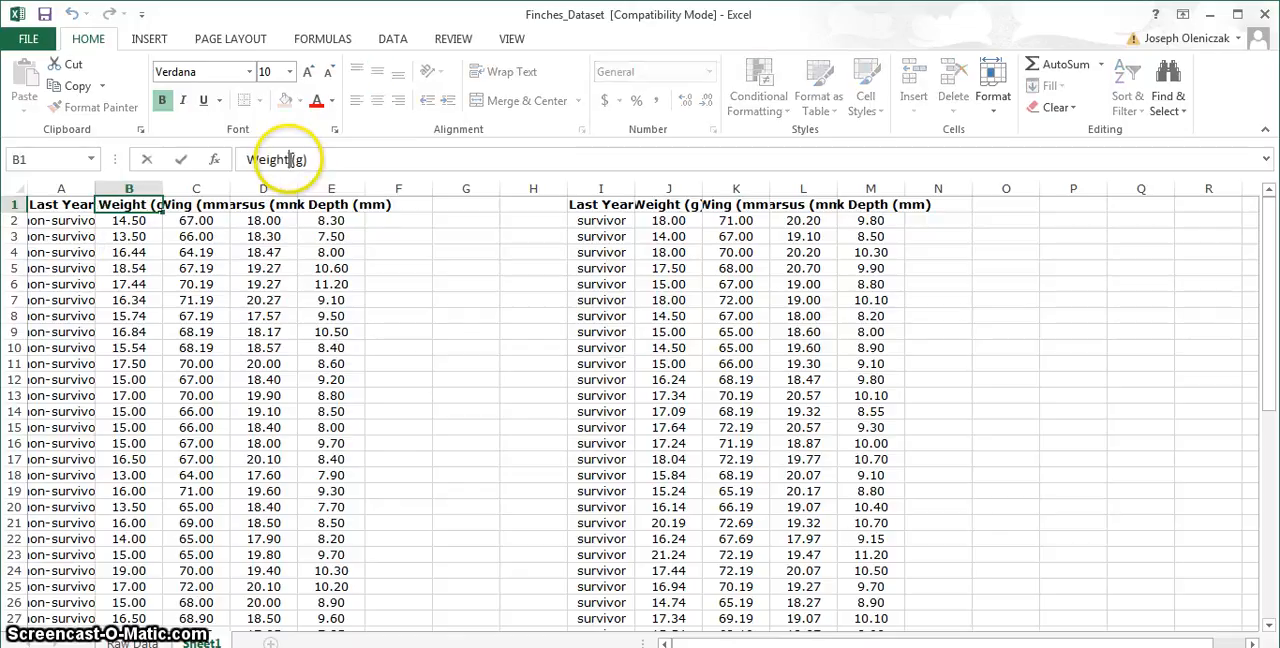
{"action": "key", "text": "BackSpace"}
{"action": "key", "text": "BackSpace"}
{"action": "key", "text": "BackSpace"}
{"action": "key", "text": "BackSpace"}
{"action": "key", "text": "BackSpace"}
{"action": "key", "text": "BackSpace"}
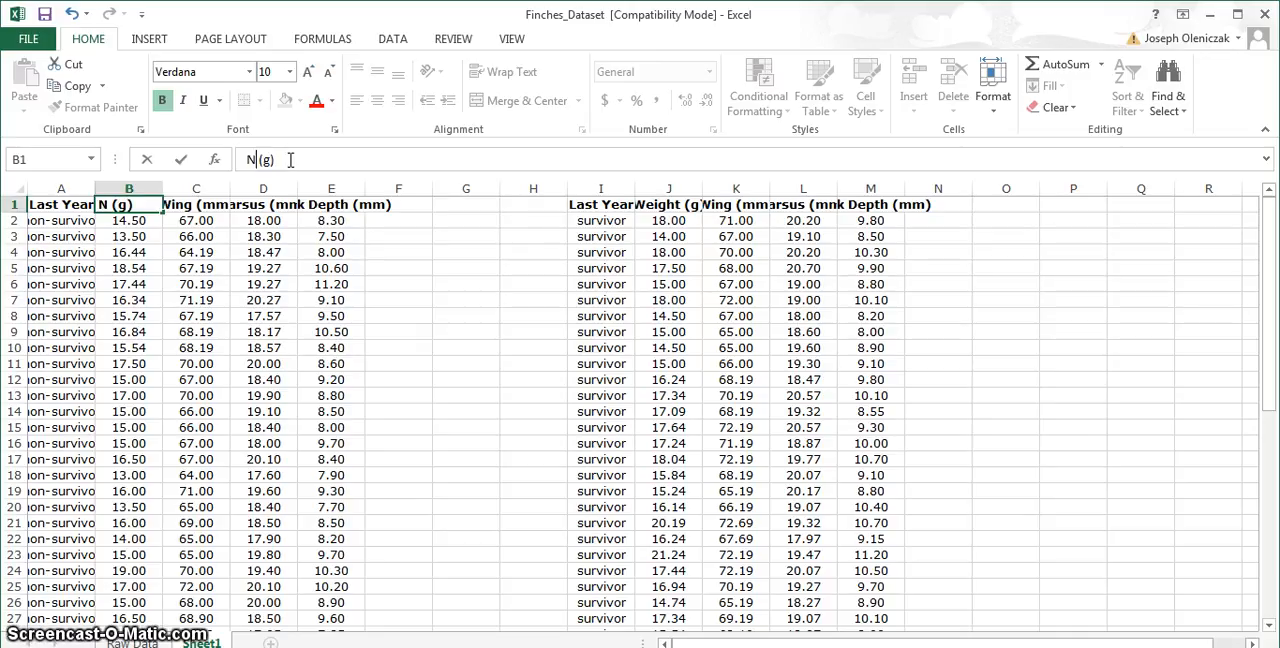
{"action": "type", "text": "Non "}
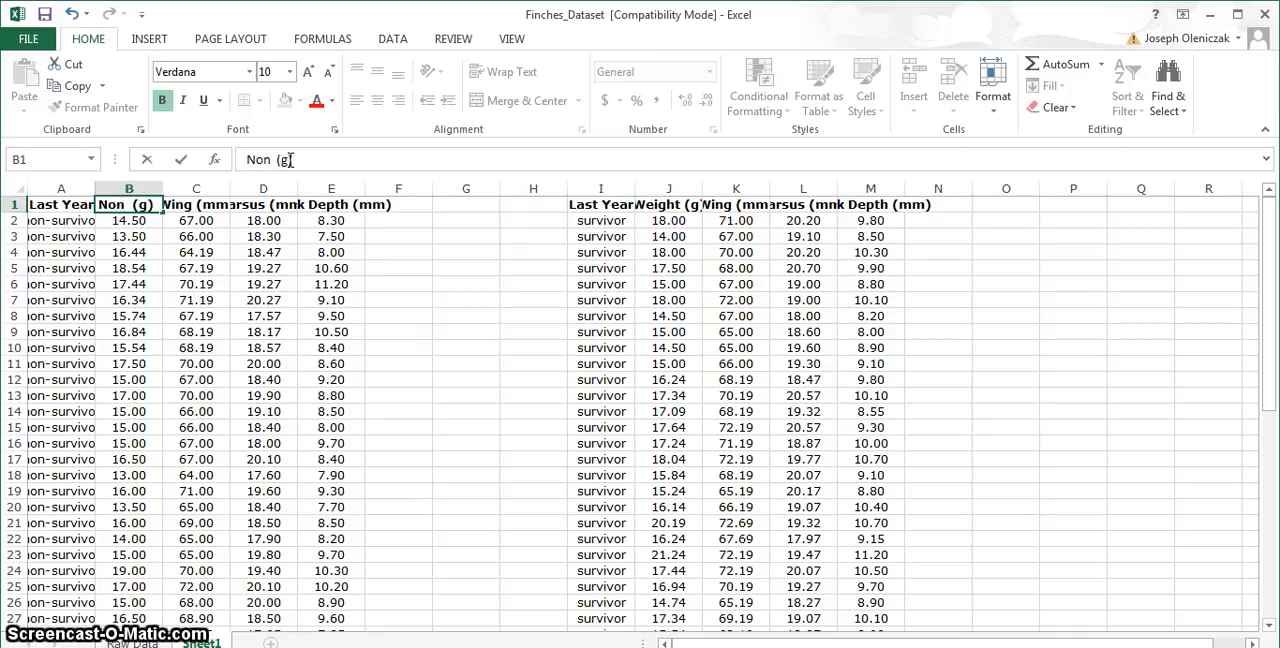
{"action": "type", "text": "Survivor"}
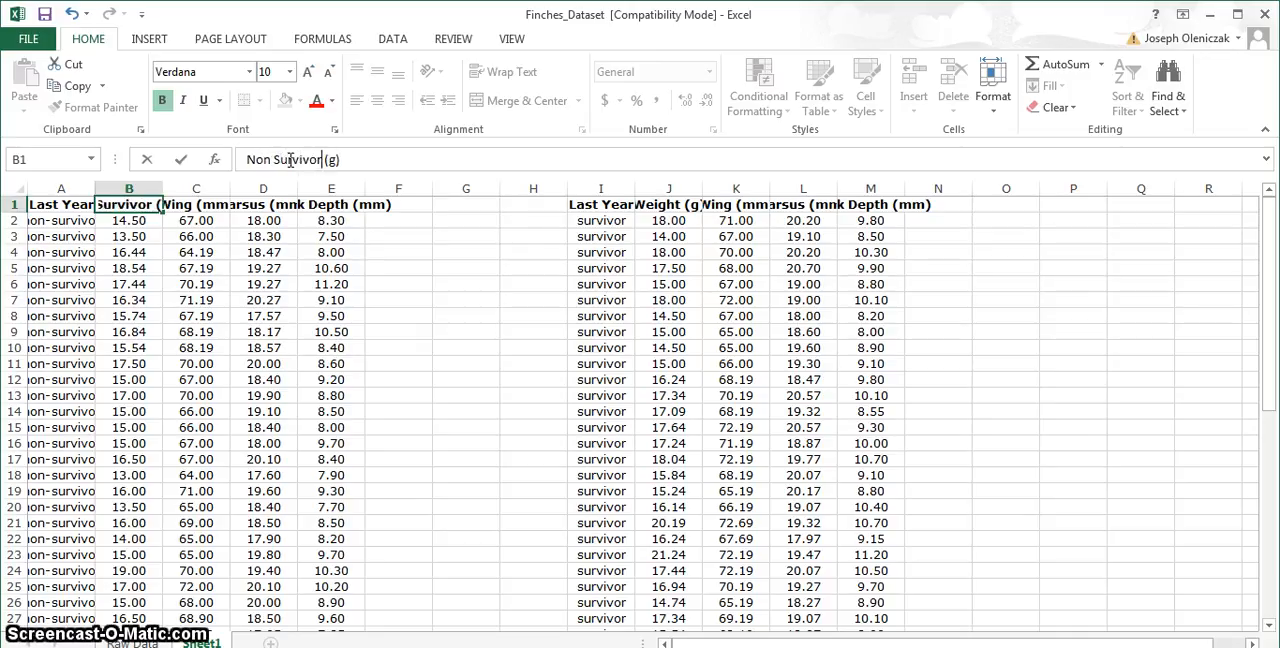
{"action": "type", "text": " Mass"}
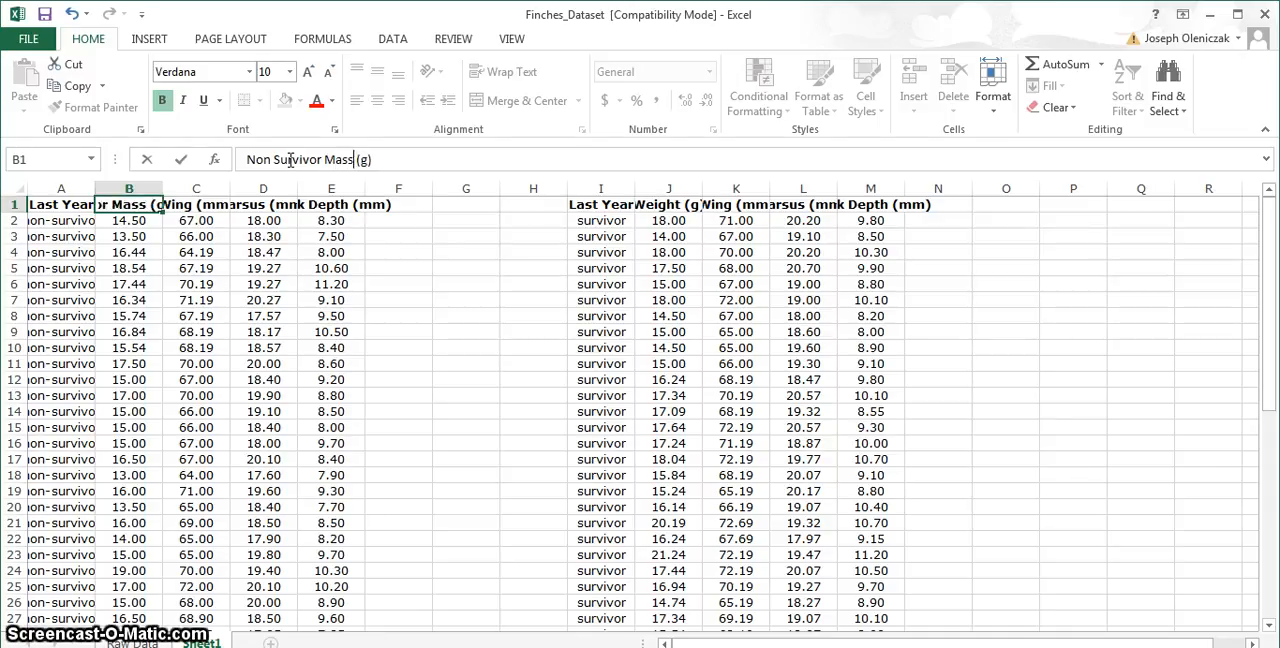
- Rename the survivor weight column header in J1 to "Survivor Mass(g)"
{"action": "left_click", "coordinate": [665, 204]}
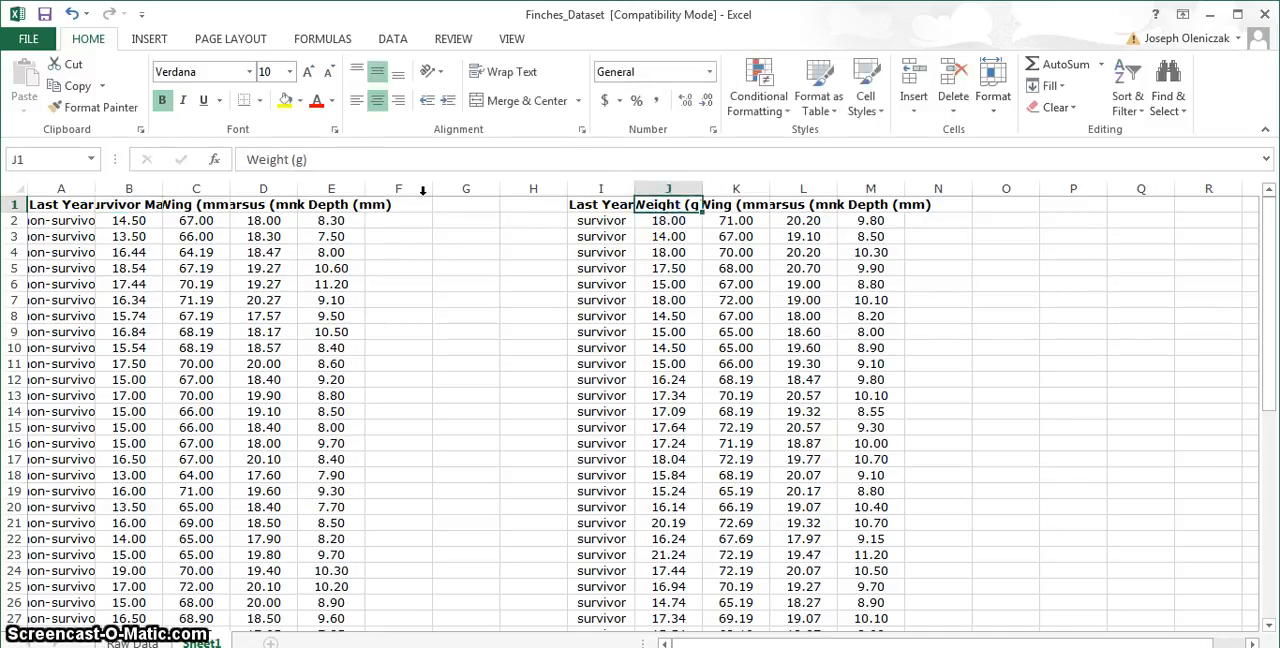
{"action": "left_click", "coordinate": [292, 160]}
{"action": "key", "text": "BackSpace"}
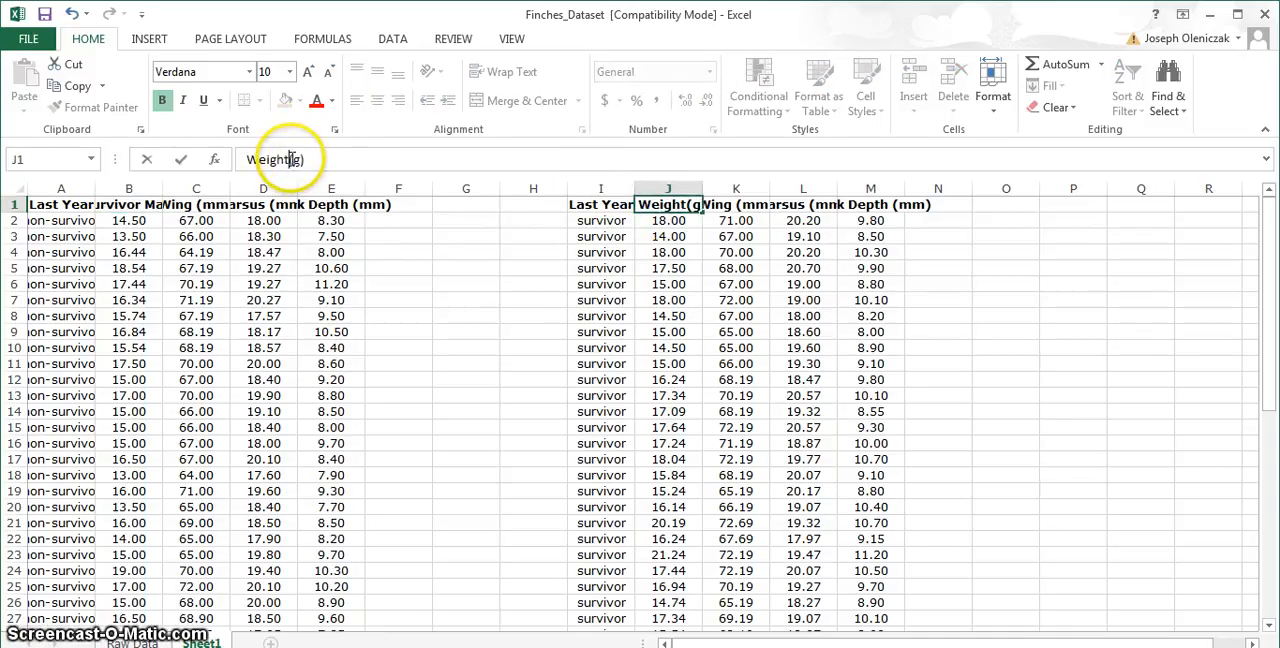
{"action": "key", "text": "BackSpace"}
{"action": "key", "text": "BackSpace"}
{"action": "key", "text": "BackSpace"}
{"action": "key", "text": "BackSpace"}
{"action": "key", "text": "BackSpace"}
{"action": "key", "text": "BackSpace"}
{"action": "type", "text": "S"}
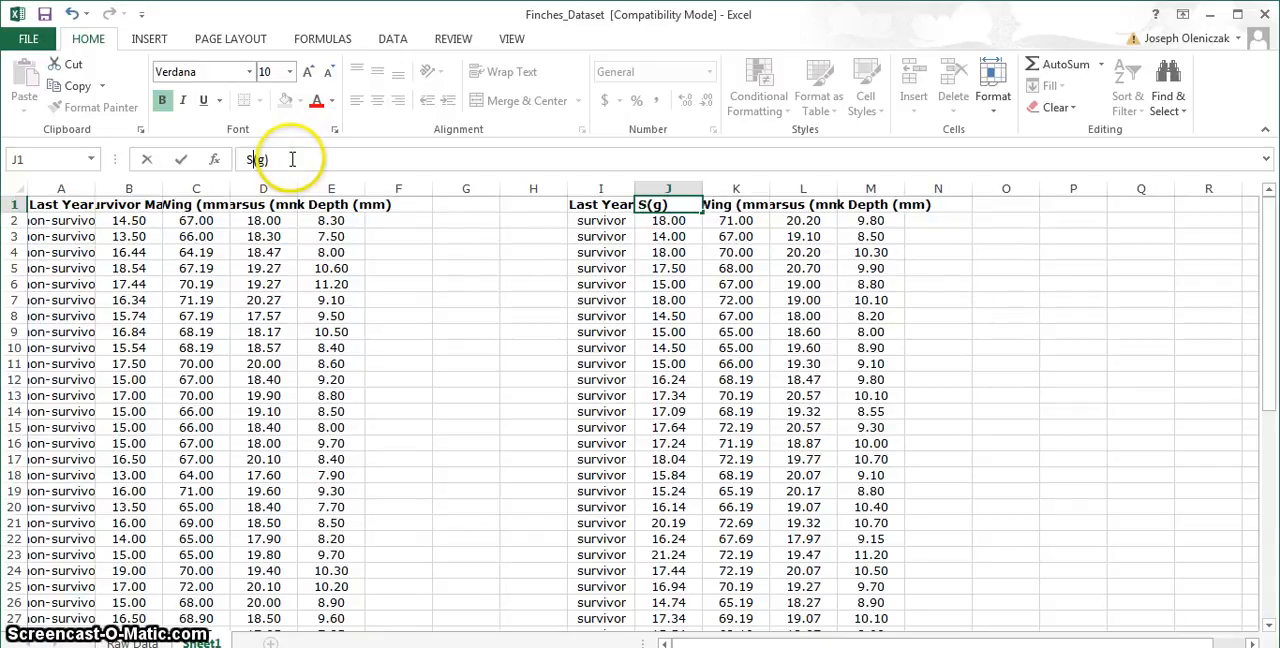
{"action": "type", "text": "urvivor "}
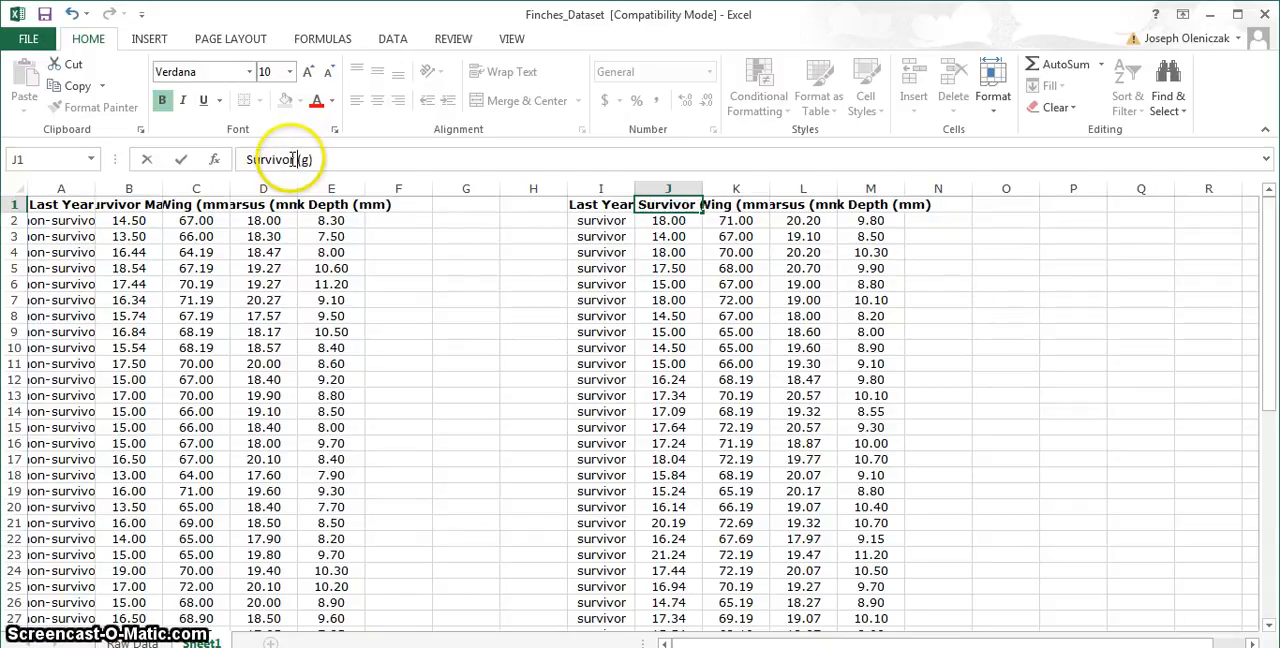
{"action": "type", "text": "Mass"}
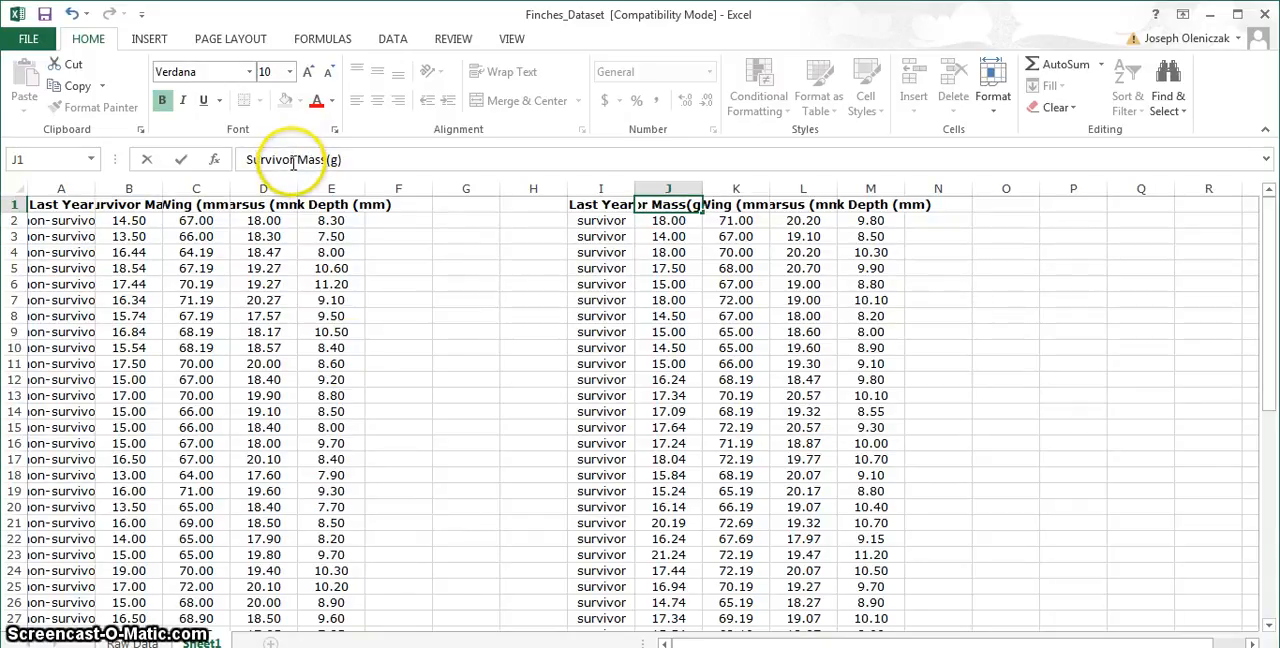
{"action": "left_click", "coordinate": [436, 328]}
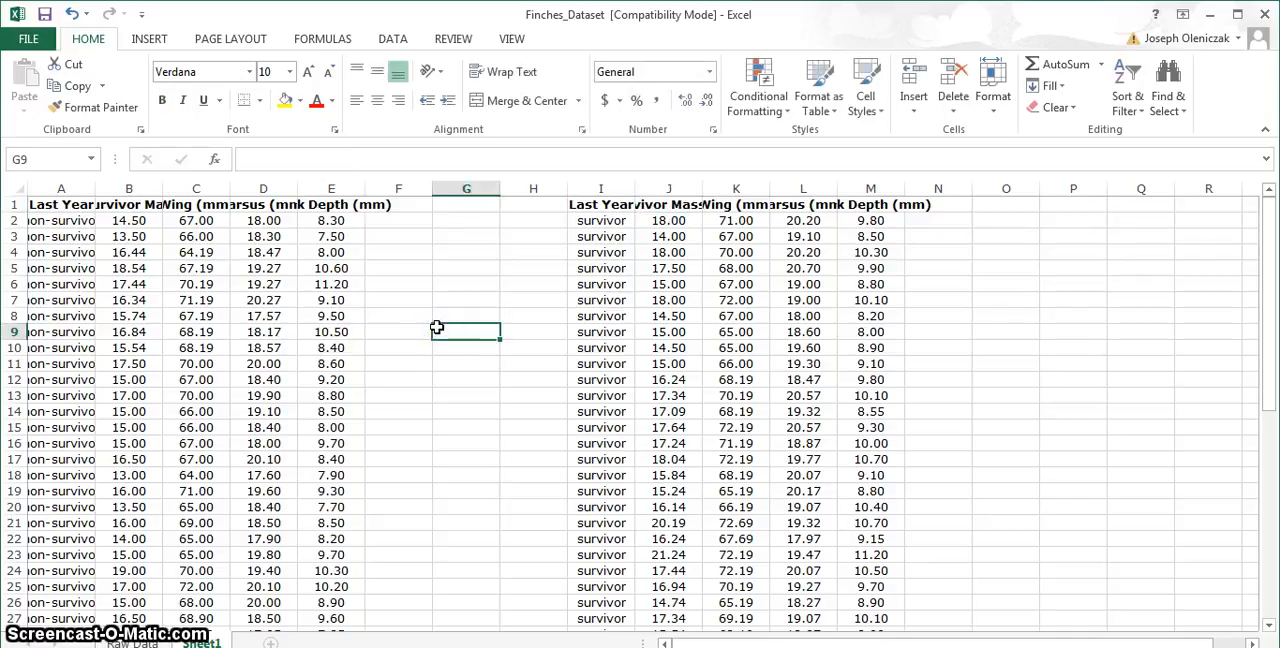
- Insert a 2-D clustered column chart from the two mass headers B1 and J1 and their means in B52 and J52
{"action": "left_click", "coordinate": [126, 204]}
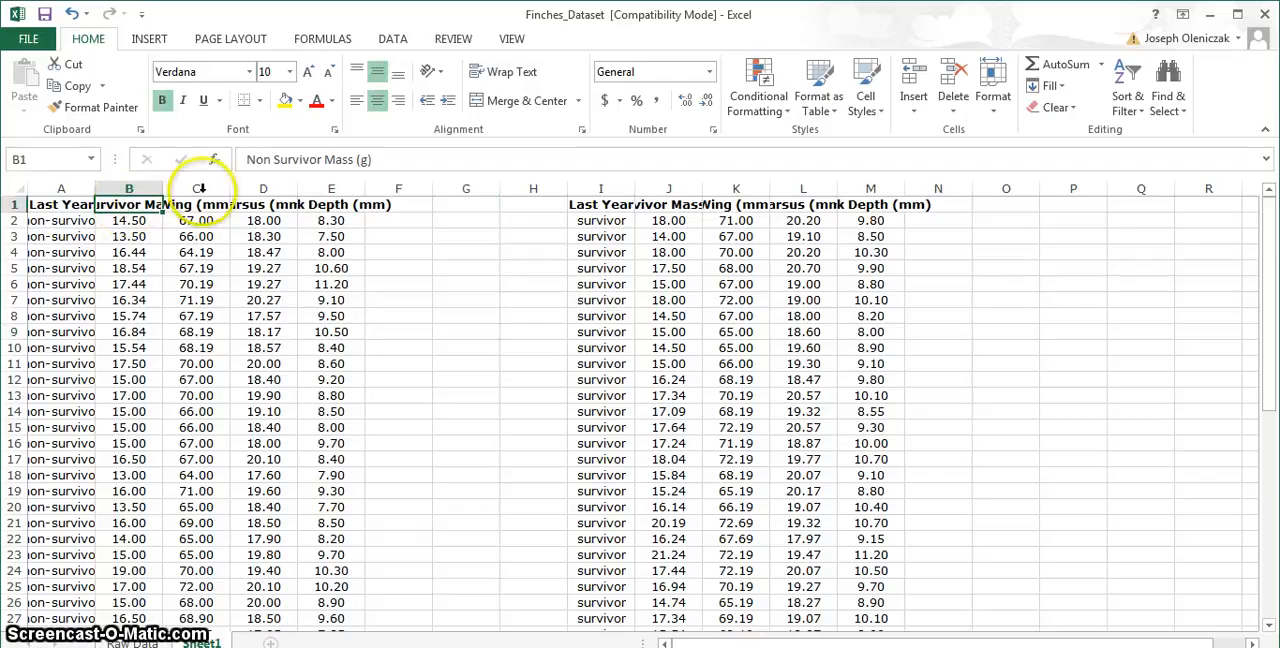
{"action": "left_click", "coordinate": [686, 204]}
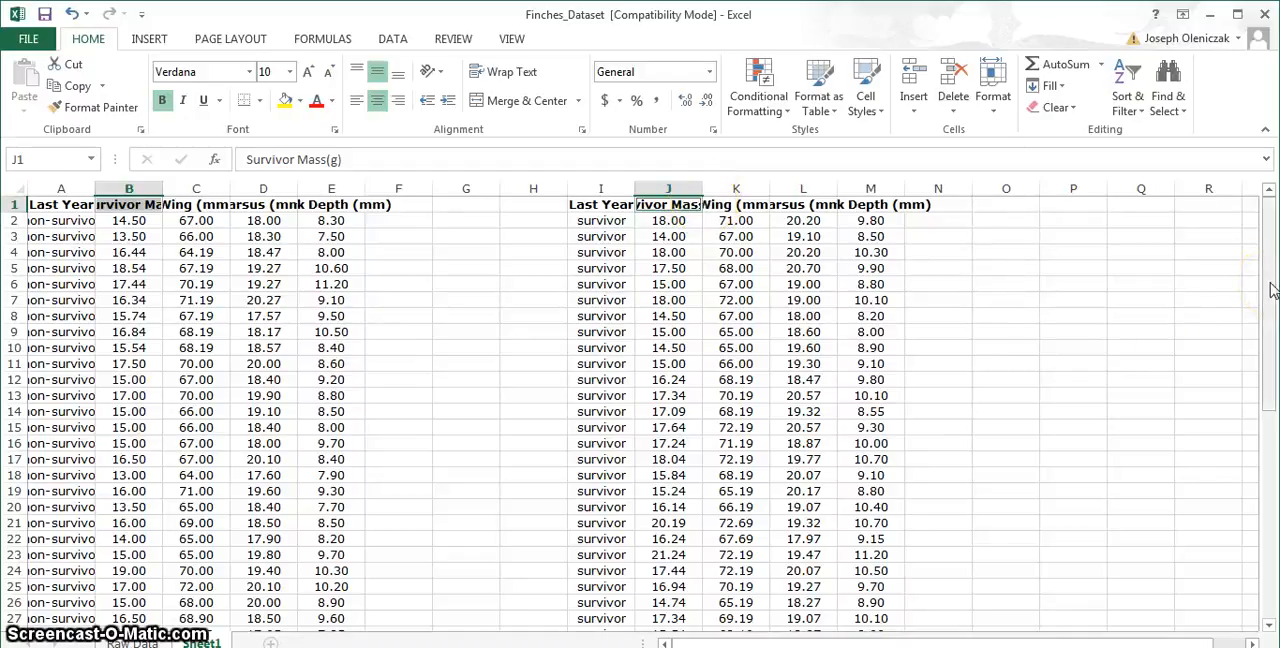
{"action": "left_click_drag", "start_coordinate": [1273, 290], "coordinate": [1274, 522]}
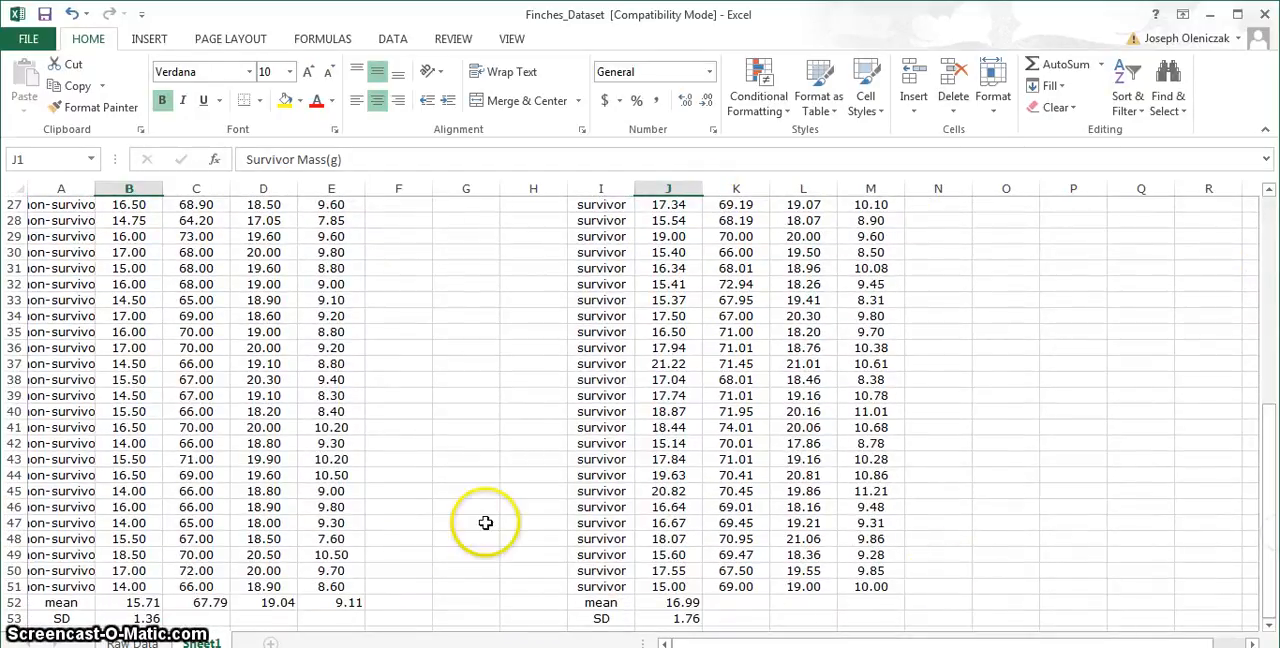
{"action": "left_click", "coordinate": [126, 601]}
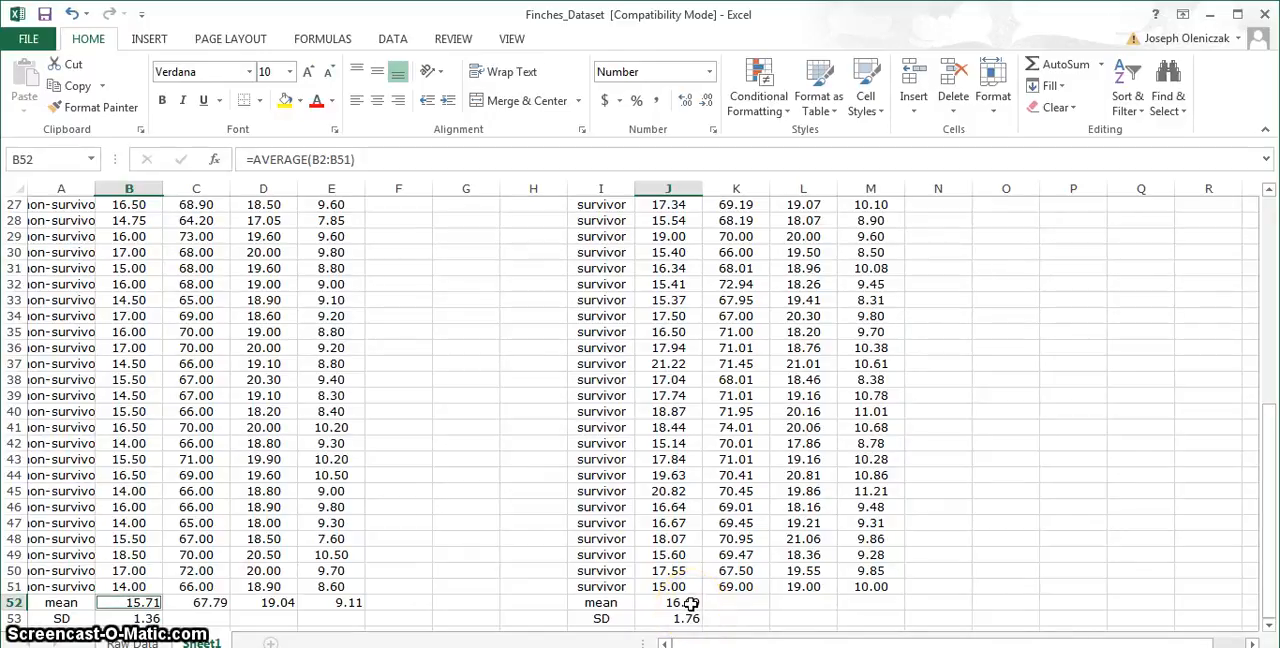
{"action": "left_click", "coordinate": [690, 603]}
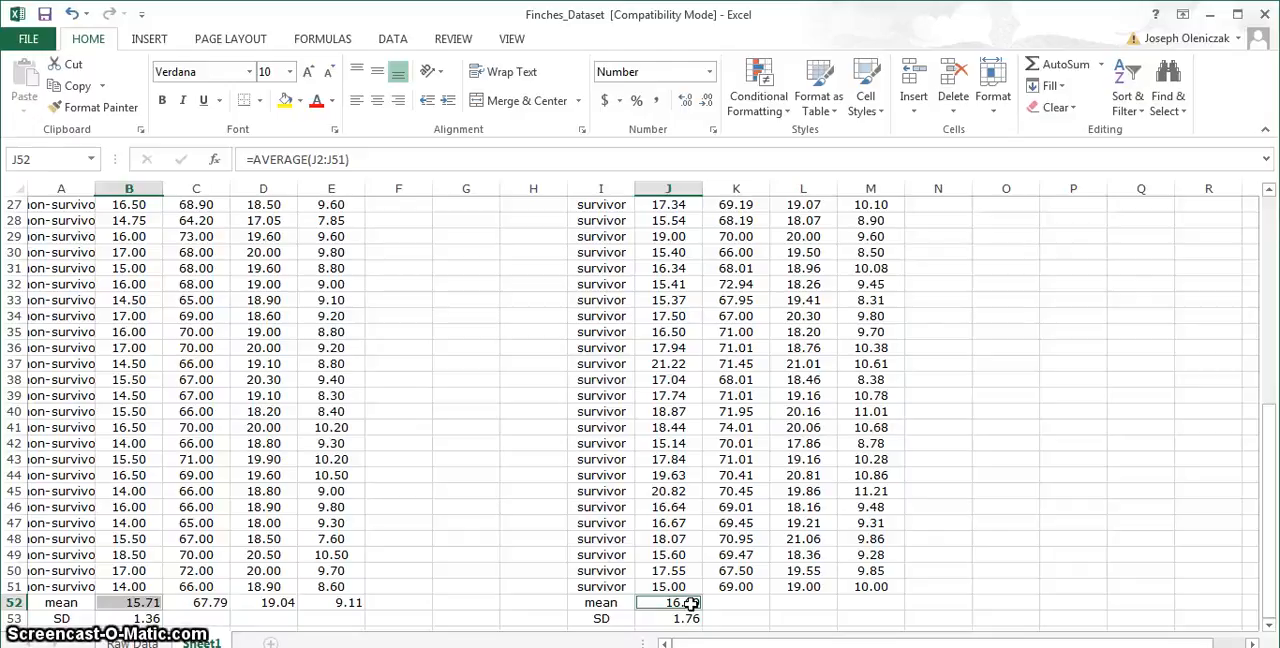
{"action": "left_click", "coordinate": [150, 40]}
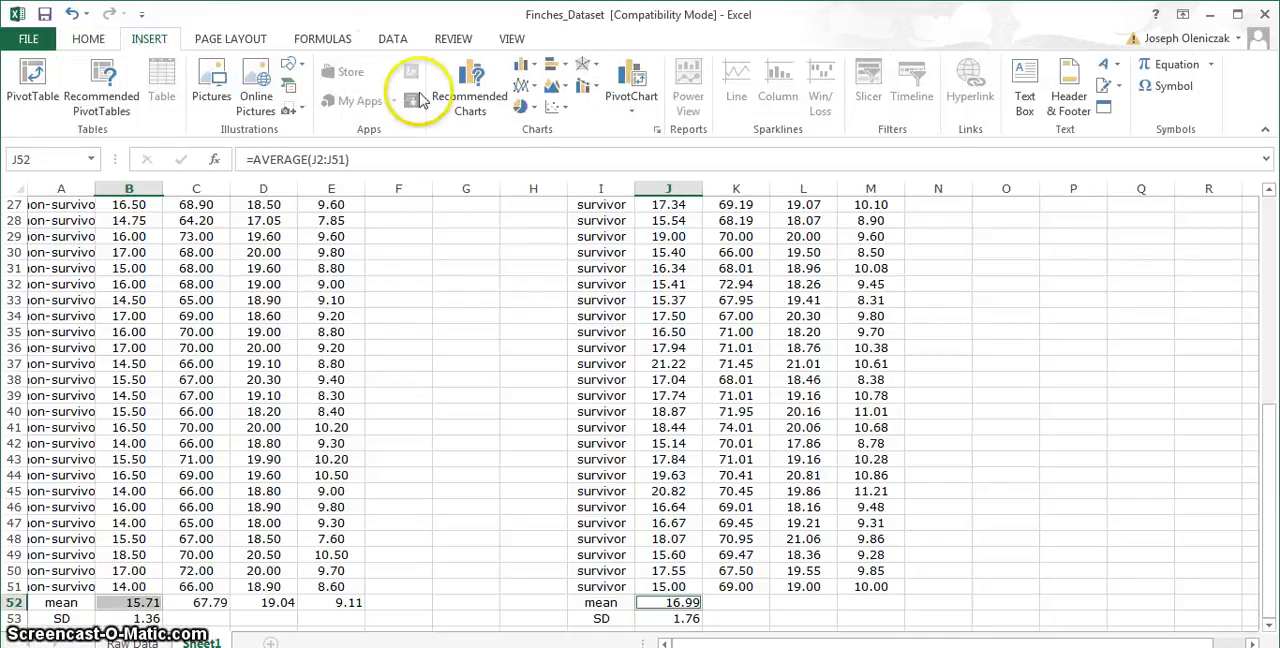
{"action": "left_click", "coordinate": [532, 67]}
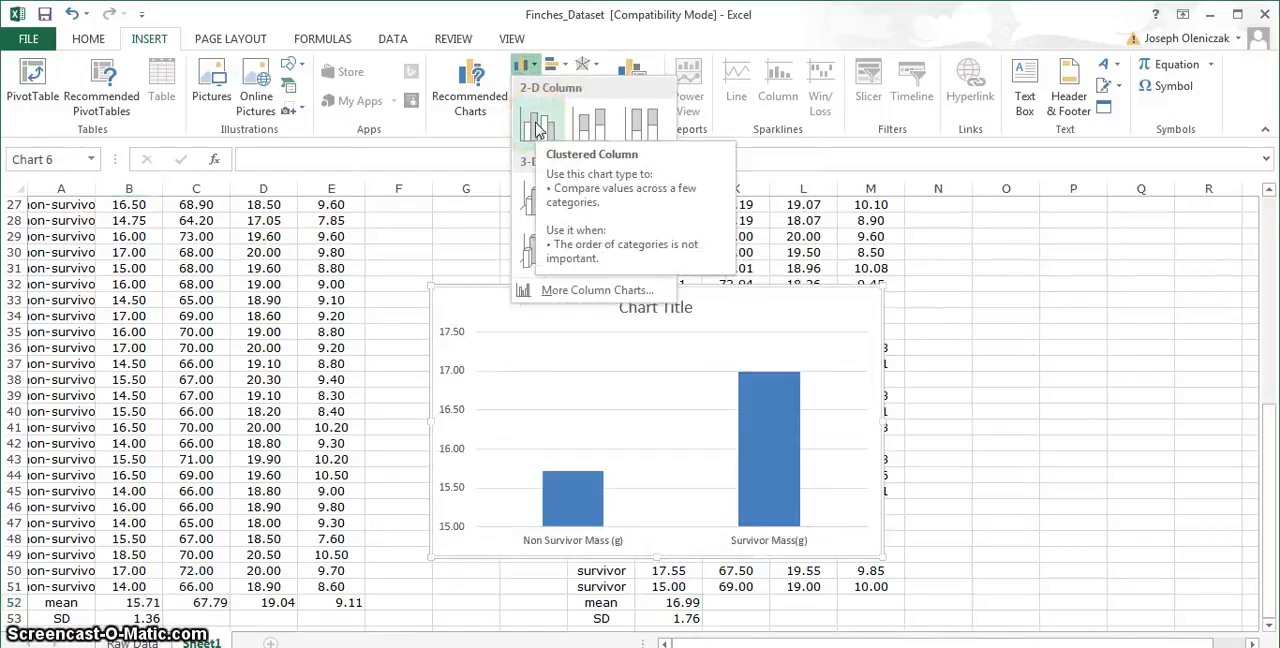
{"action": "left_click", "coordinate": [536, 128]}
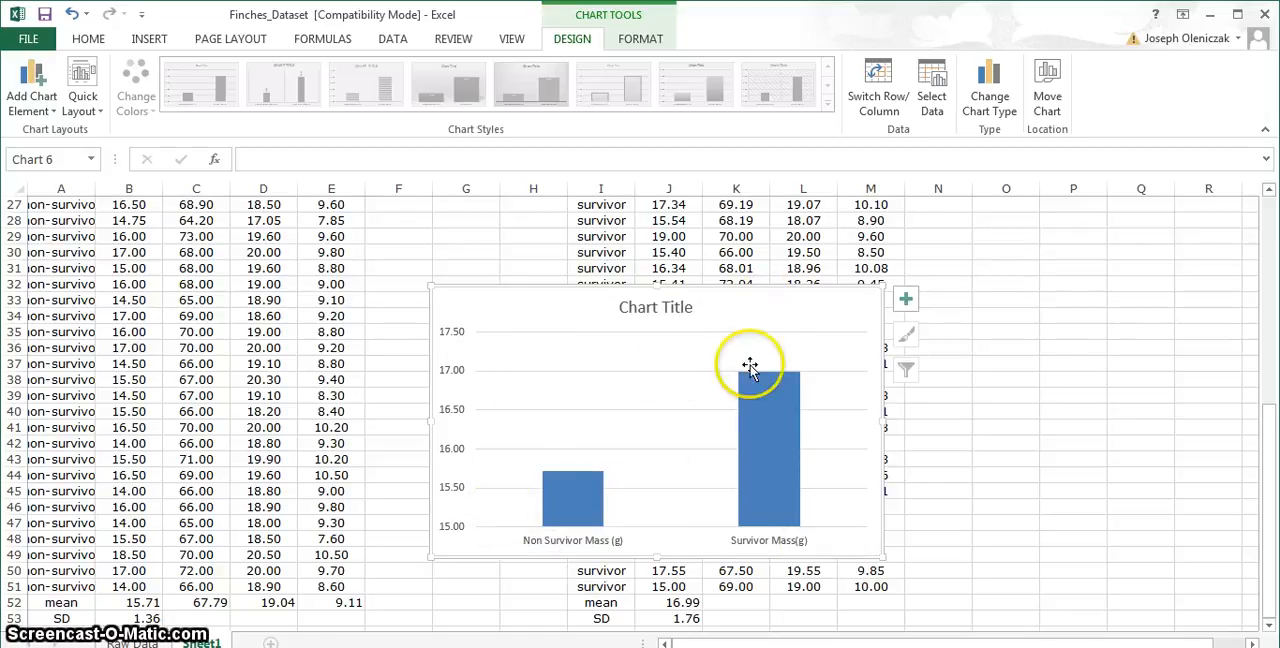
- Add horizontal and vertical axis titles to the mass column chart
{"action": "left_click", "coordinate": [906, 302]}
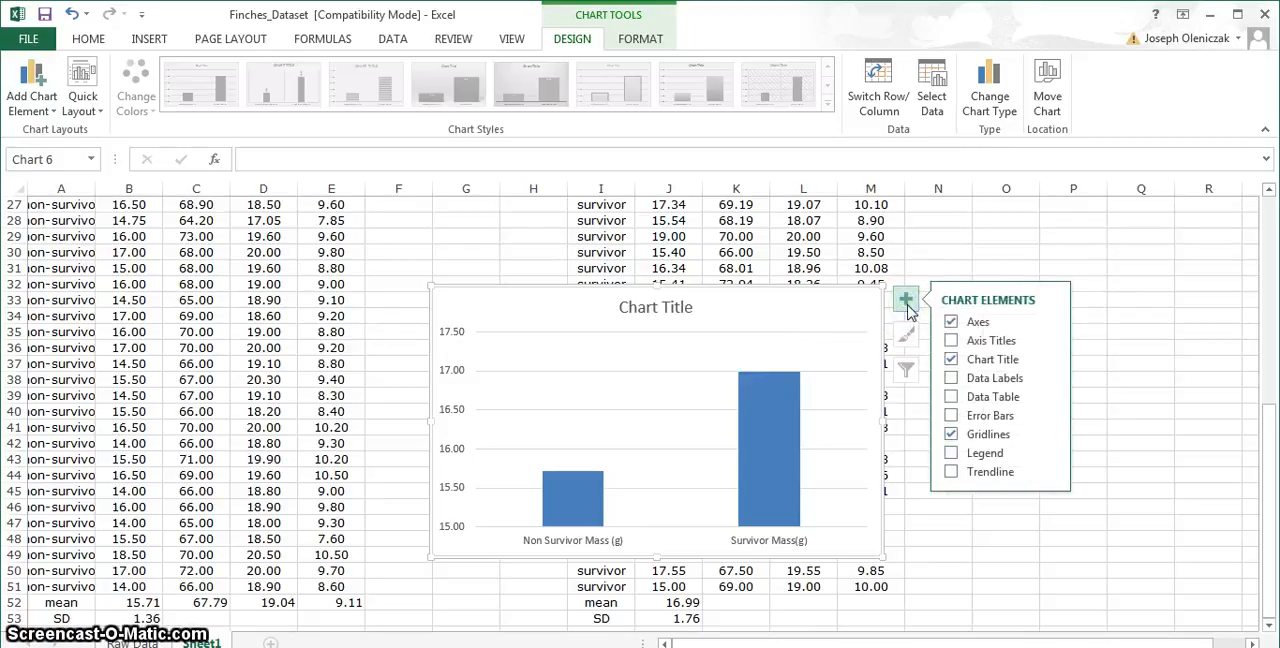
{"action": "left_click", "coordinate": [950, 343]}
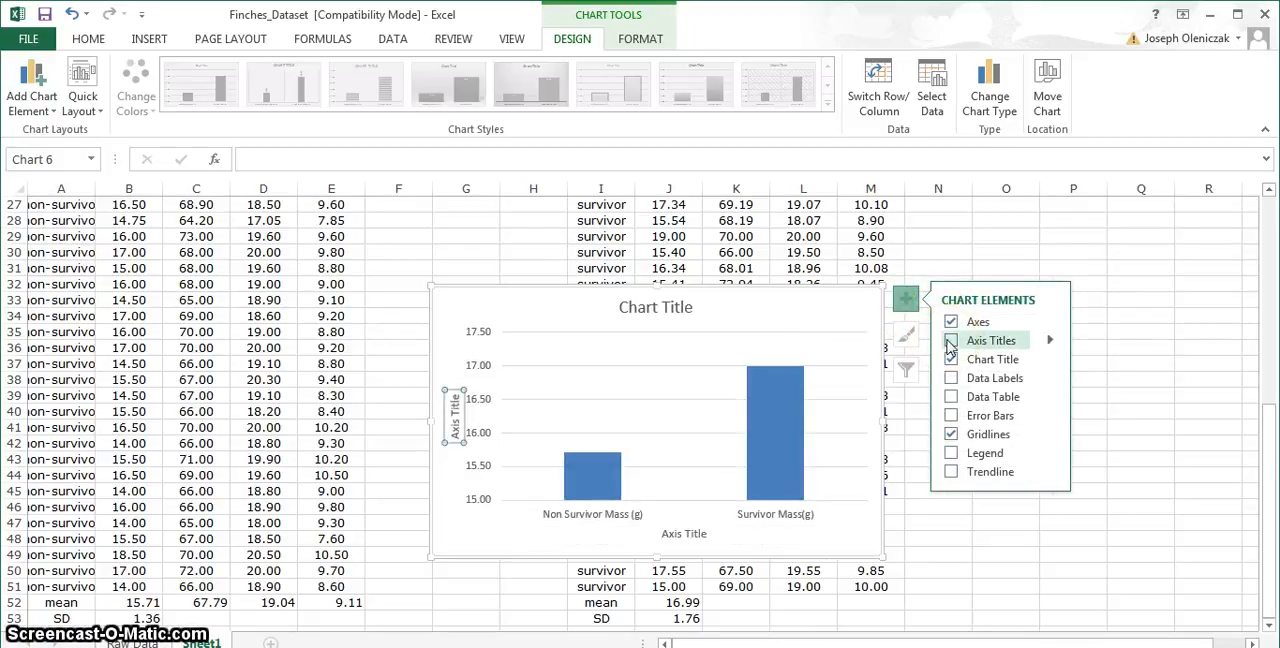
{"action": "left_click", "coordinate": [948, 341]}
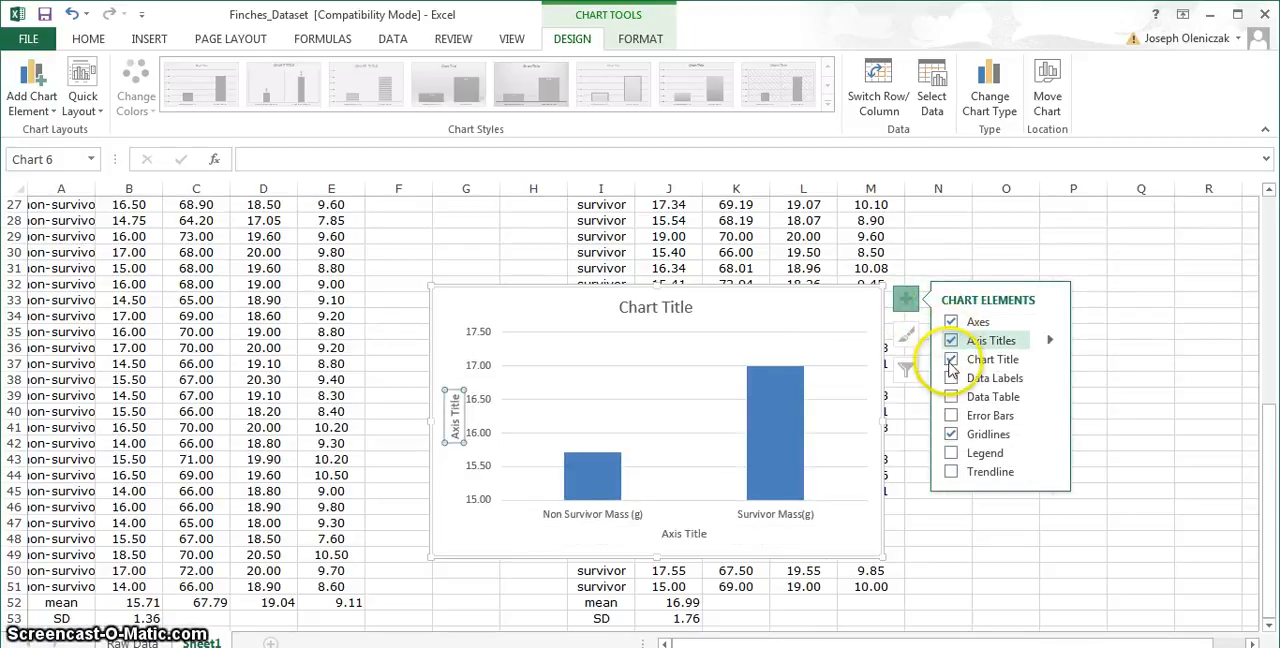
{"action": "left_click", "coordinate": [663, 308]}
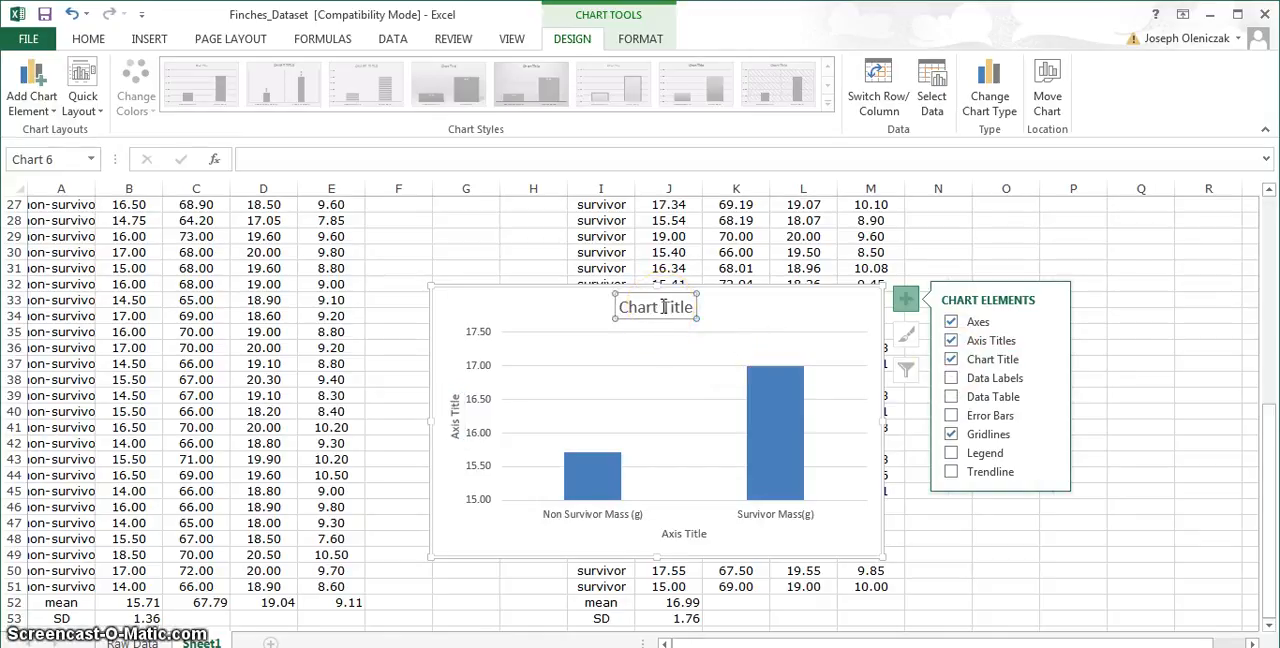
{"action": "key", "text": "Tab"}
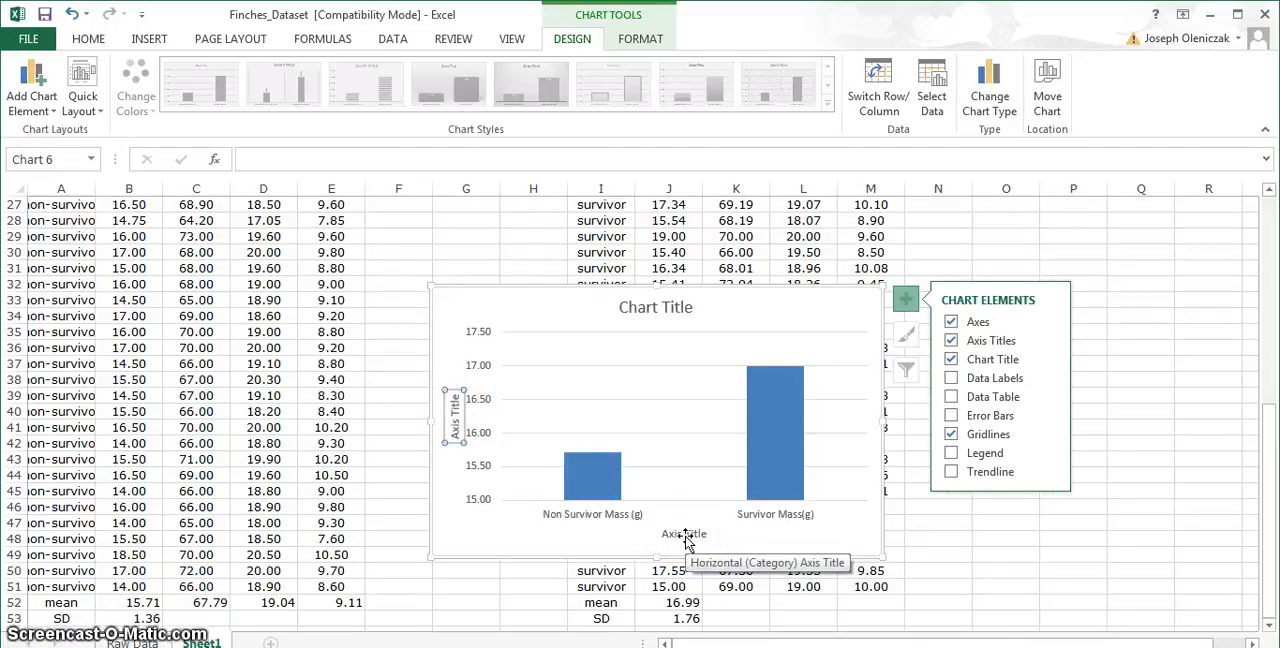
- Add error bars to both columns of the mass chart
{"action": "left_click", "coordinate": [592, 495]}
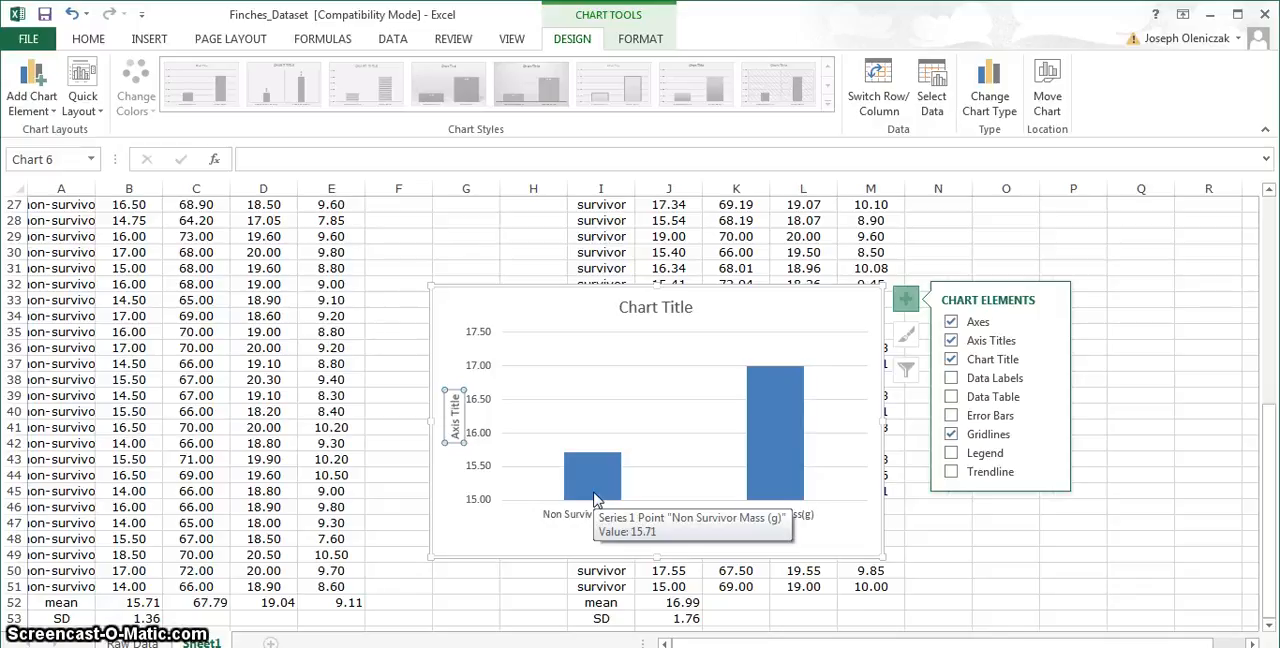
{"action": "left_click", "coordinate": [594, 497]}
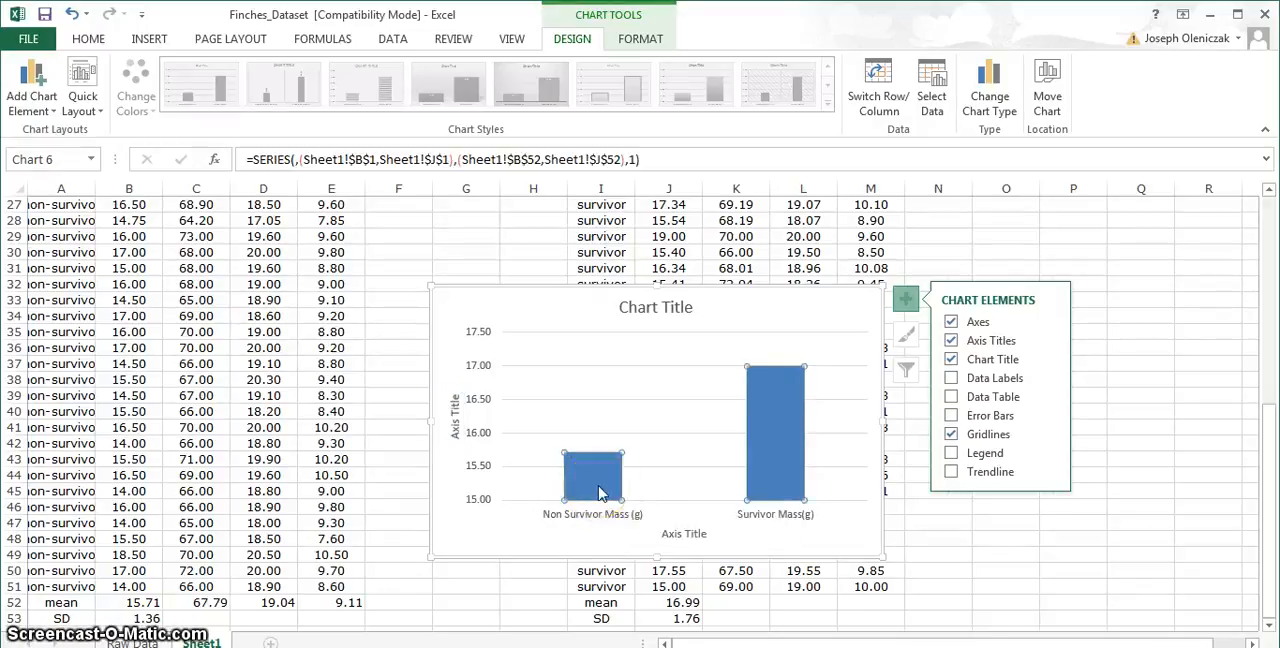
{"action": "left_click", "coordinate": [600, 493]}
{"action": "left_click", "coordinate": [657, 390]}
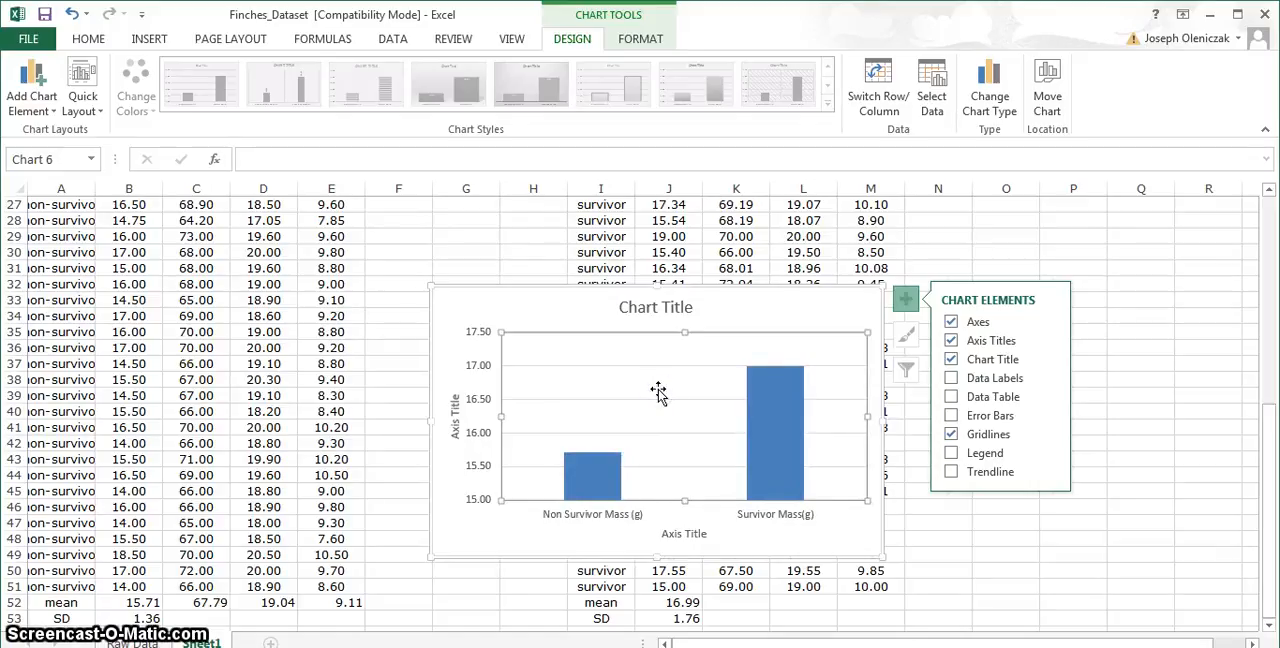
{"action": "left_click", "coordinate": [657, 390]}
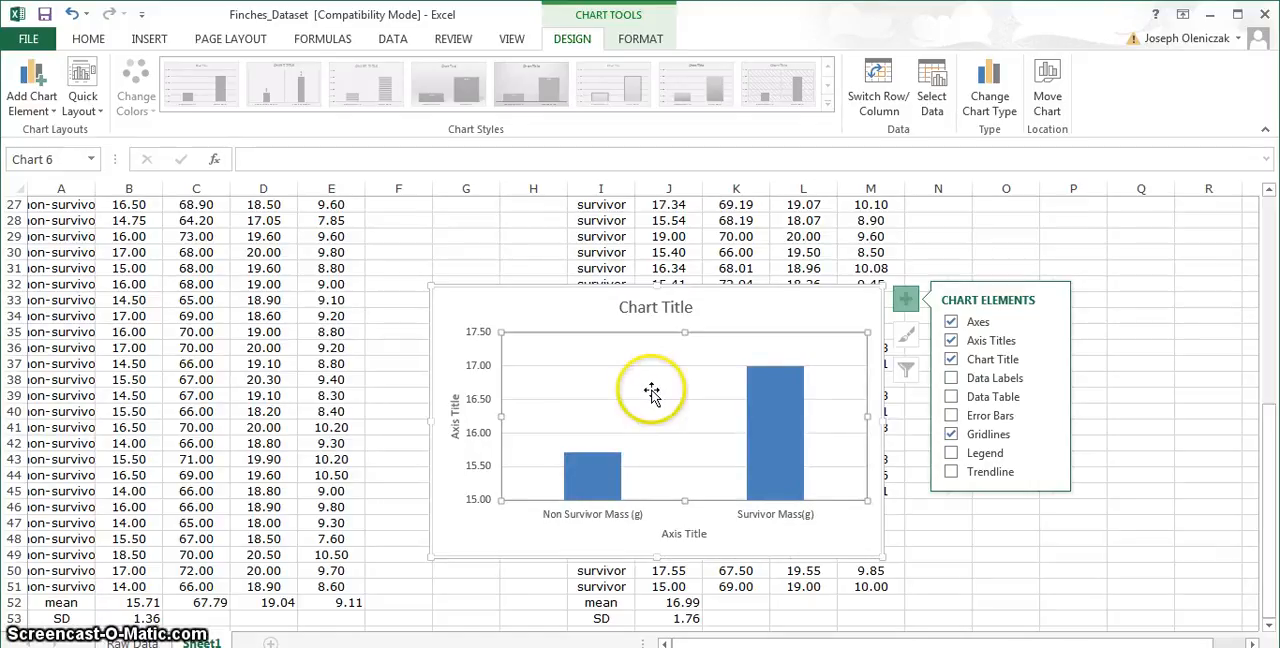
{"action": "left_click", "coordinate": [478, 317]}
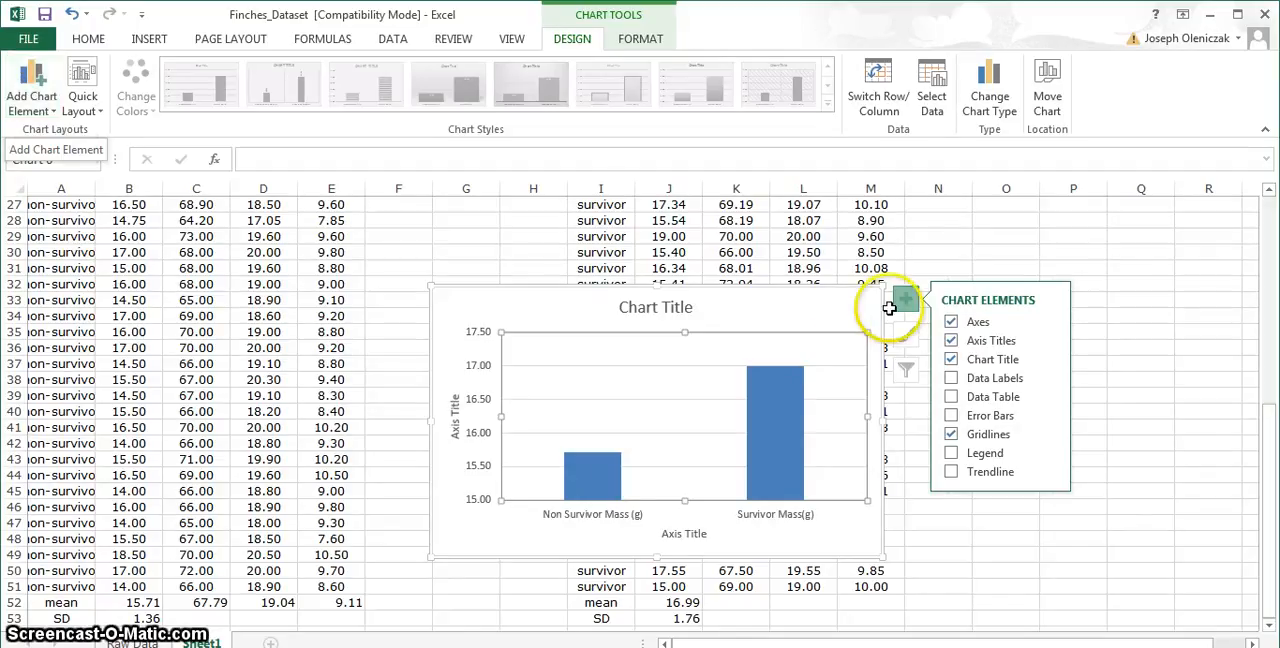
{"action": "left_click", "coordinate": [952, 418]}
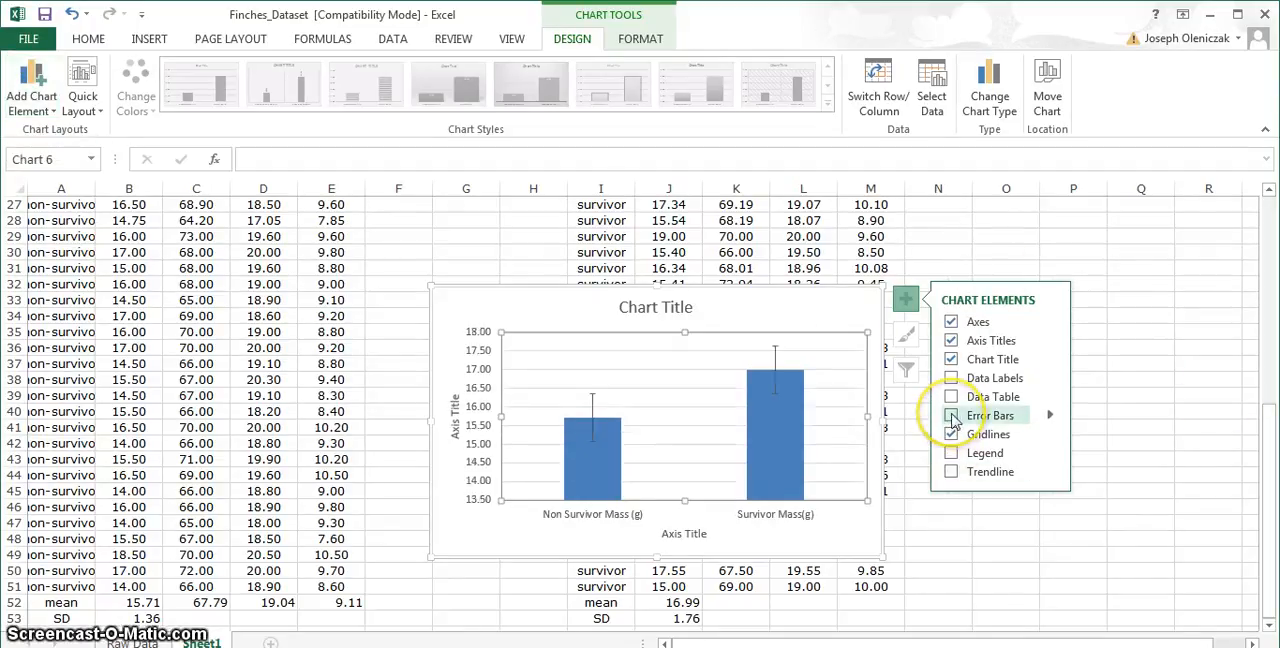
- Replace the chart's default error bars with error bars that use a custom error amount
{"action": "left_click", "coordinate": [952, 418]}
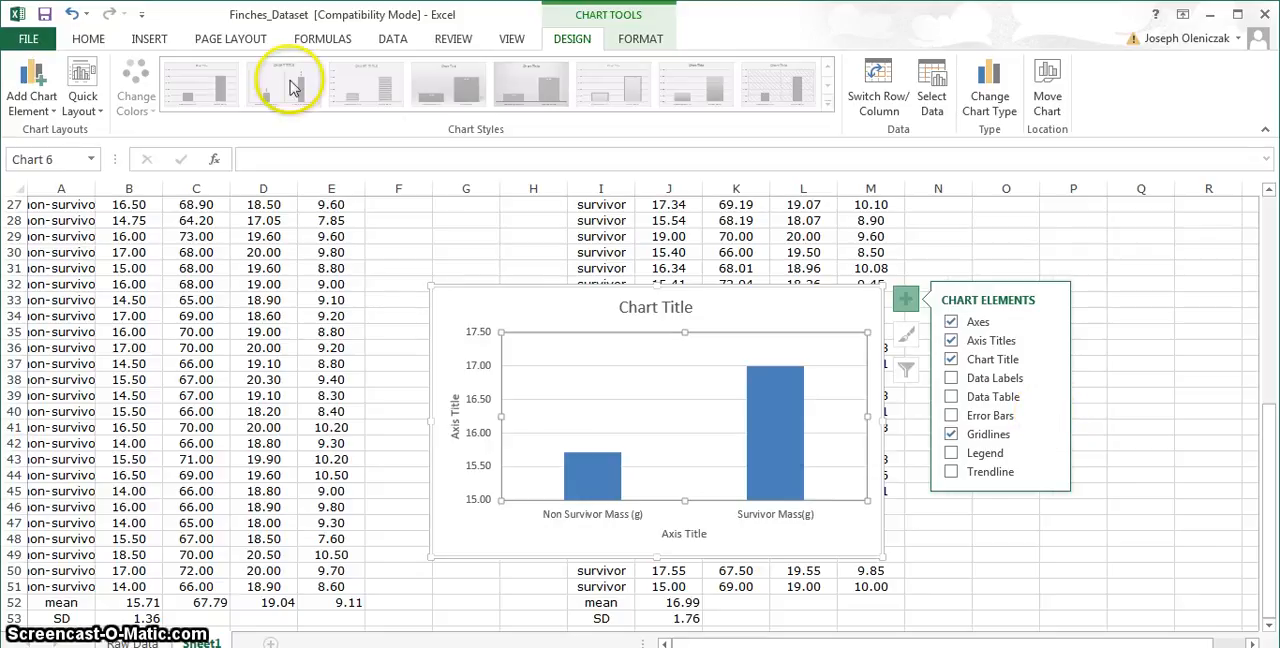
{"action": "left_click", "coordinate": [25, 85]}
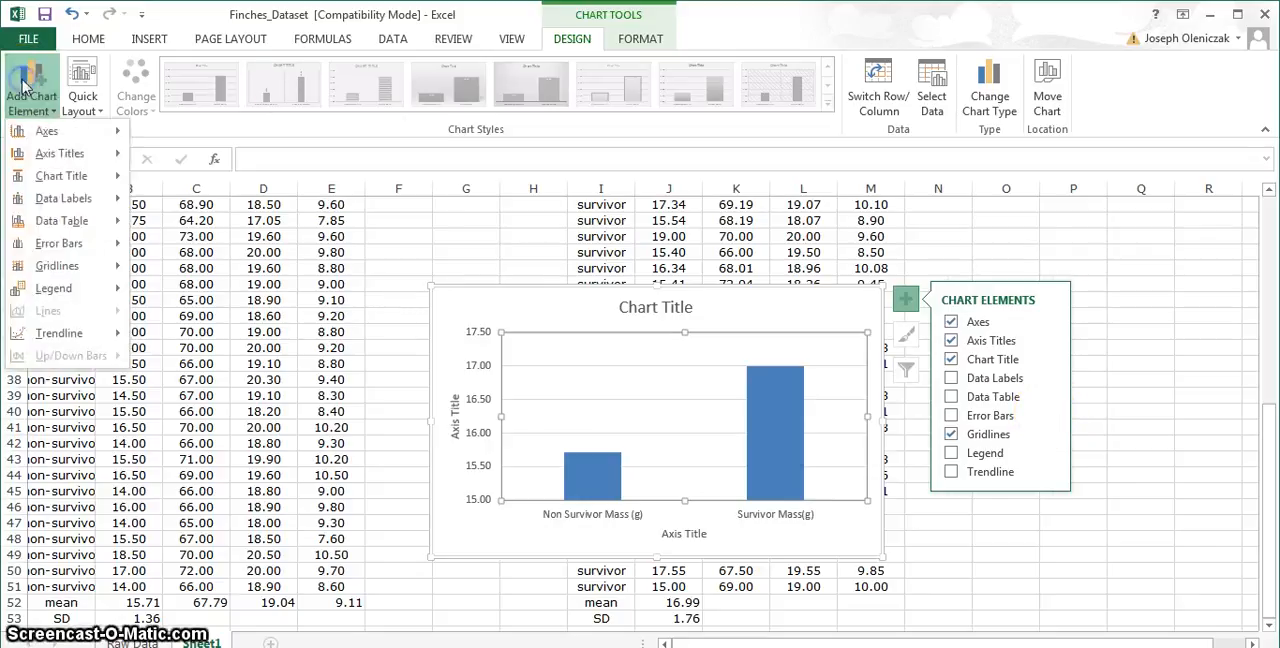
{"action": "left_click", "coordinate": [52, 250]}
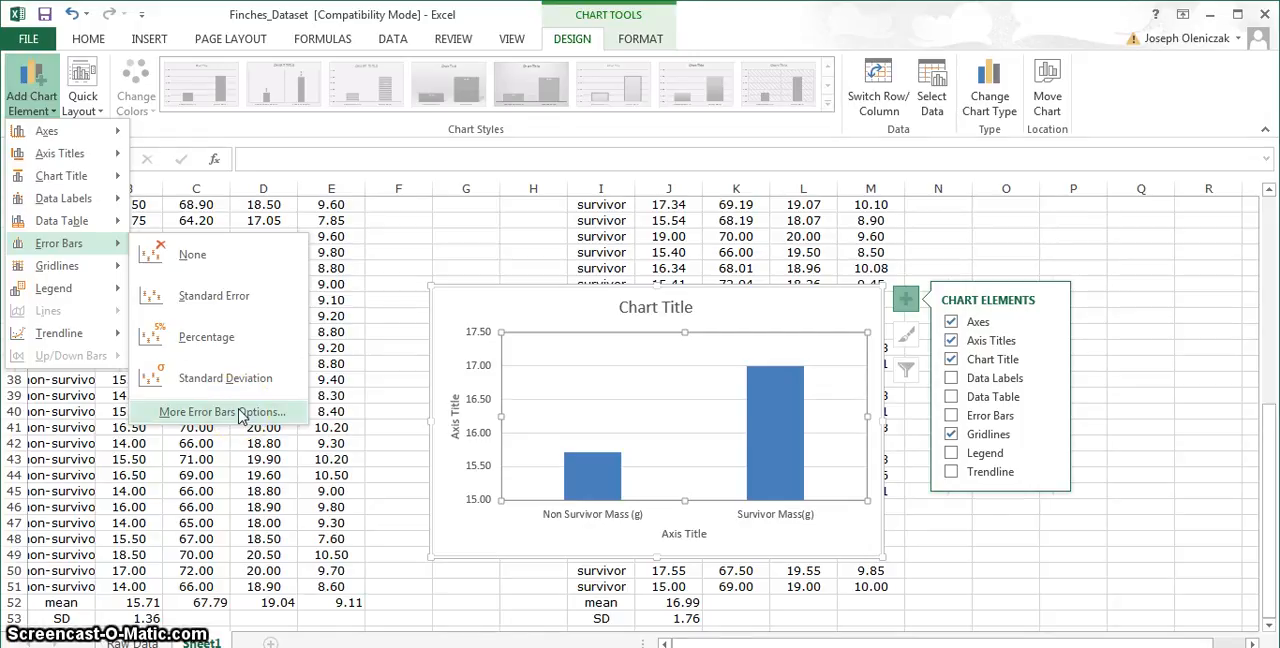
{"action": "left_click", "coordinate": [240, 412]}
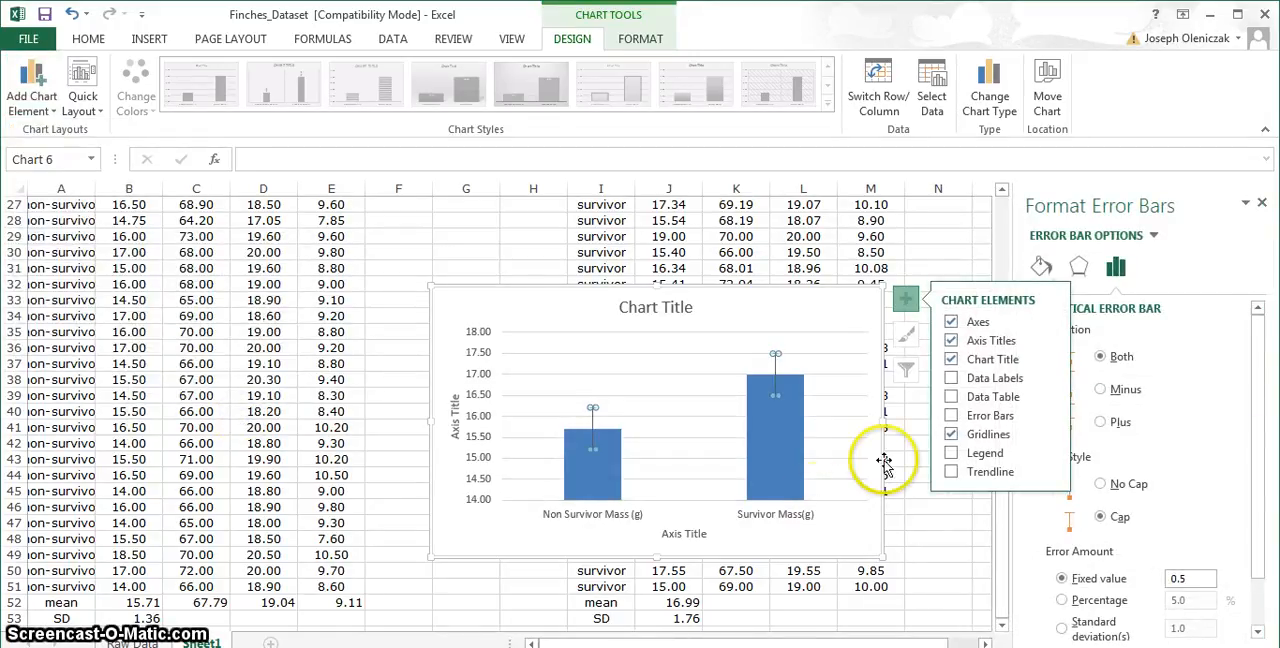
{"action": "left_click_drag", "start_coordinate": [1255, 350], "coordinate": [1264, 462]}
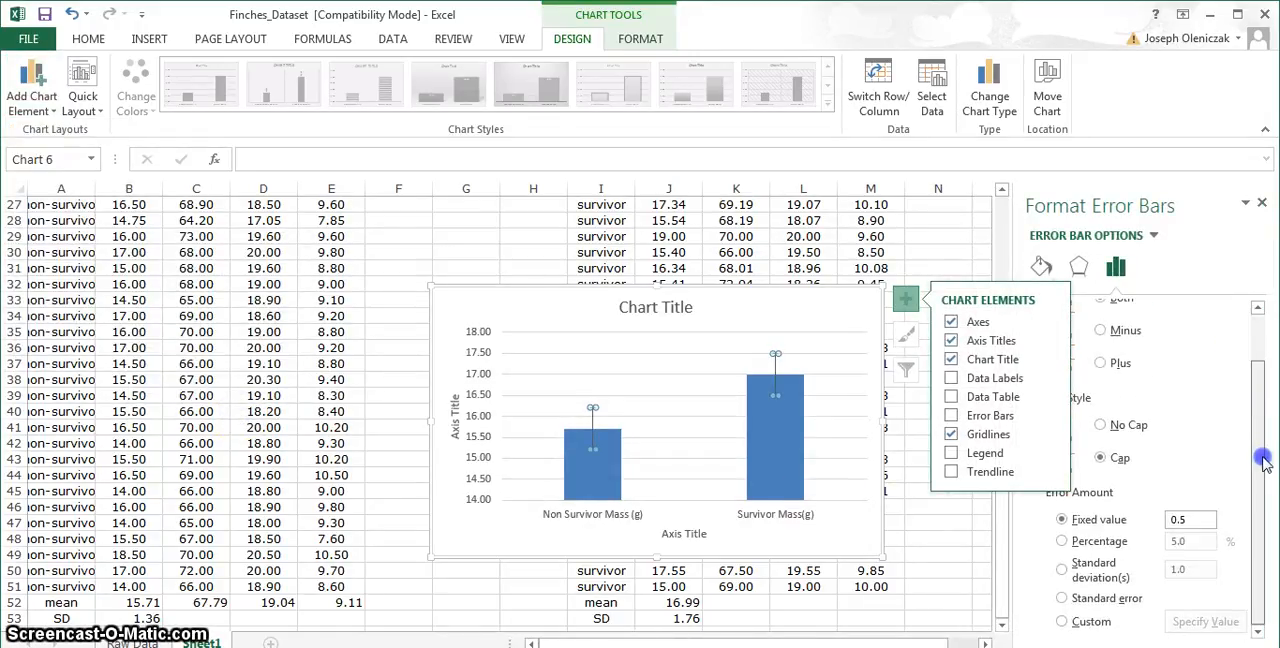
{"action": "left_click", "coordinate": [1063, 623]}
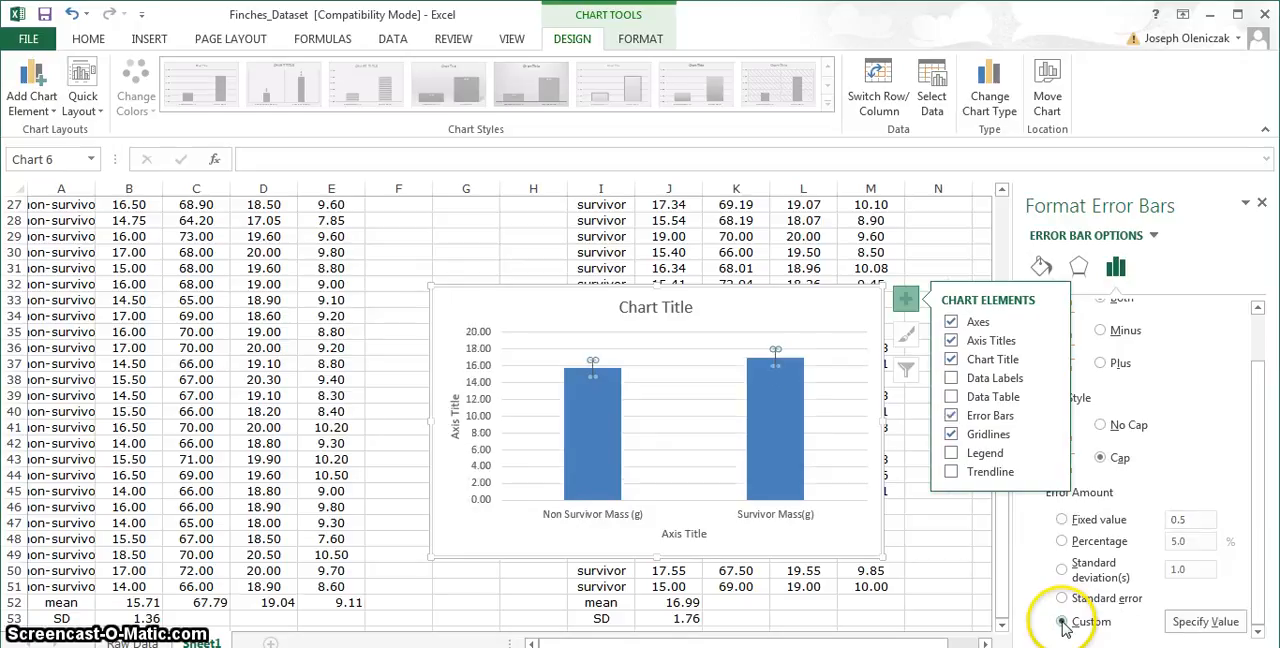
- Clear both custom error values and set the positive error value to the SD cells B53 and J53
{"action": "left_click", "coordinate": [1204, 622]}
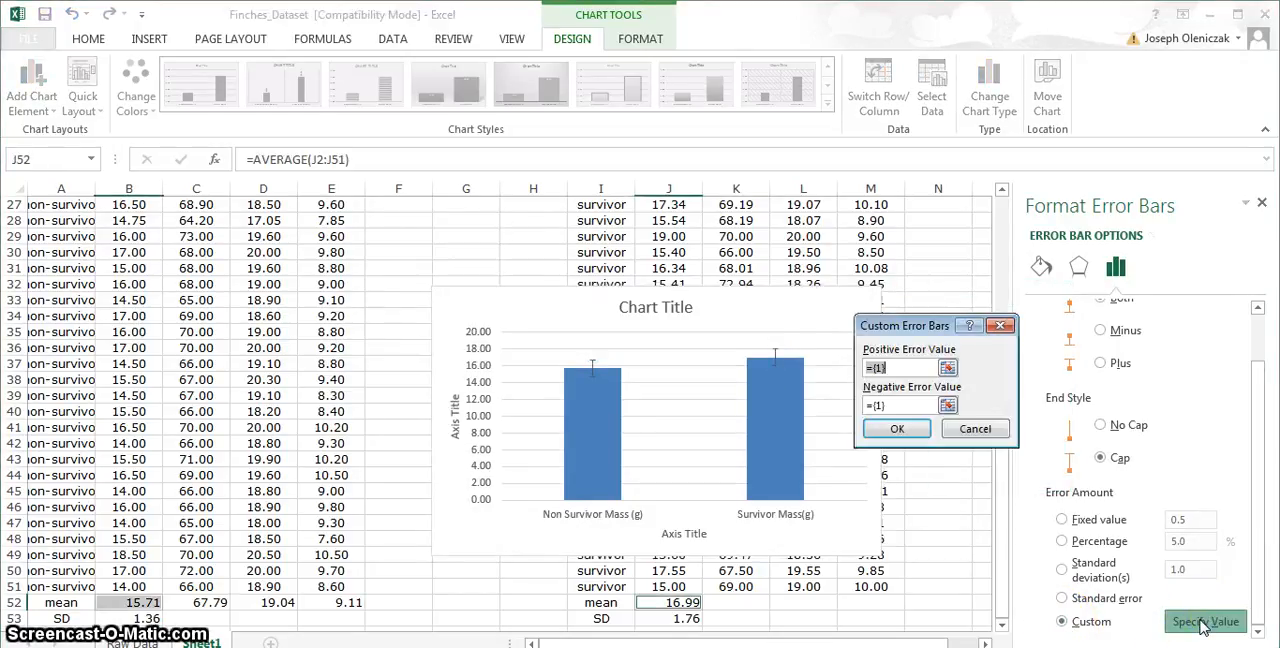
{"action": "key", "text": "BackSpace"}
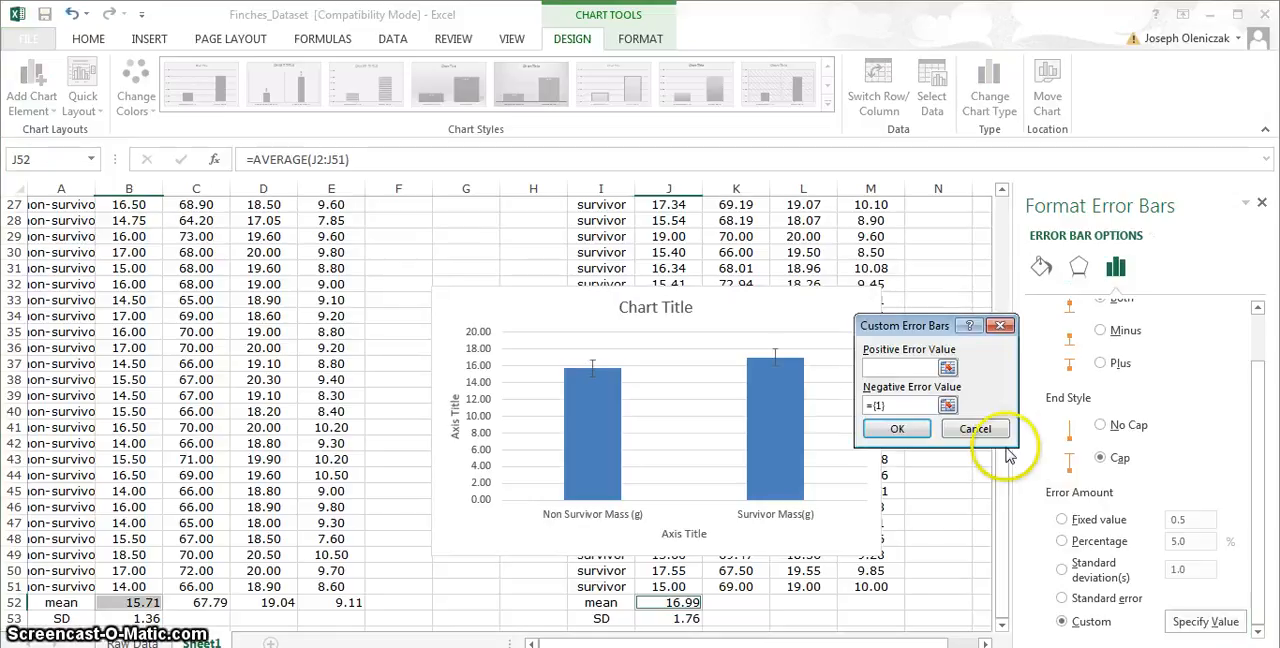
{"action": "left_click", "coordinate": [908, 404]}
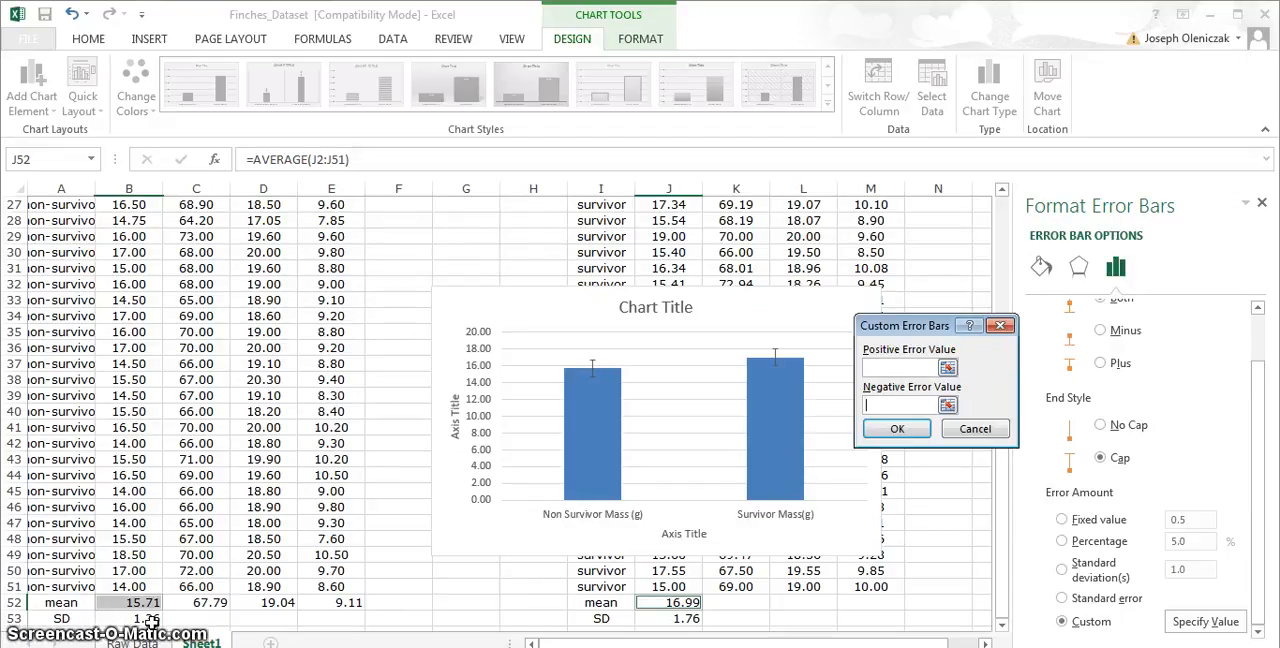
{"action": "left_click", "coordinate": [900, 367]}
{"action": "left_click", "coordinate": [140, 618]}
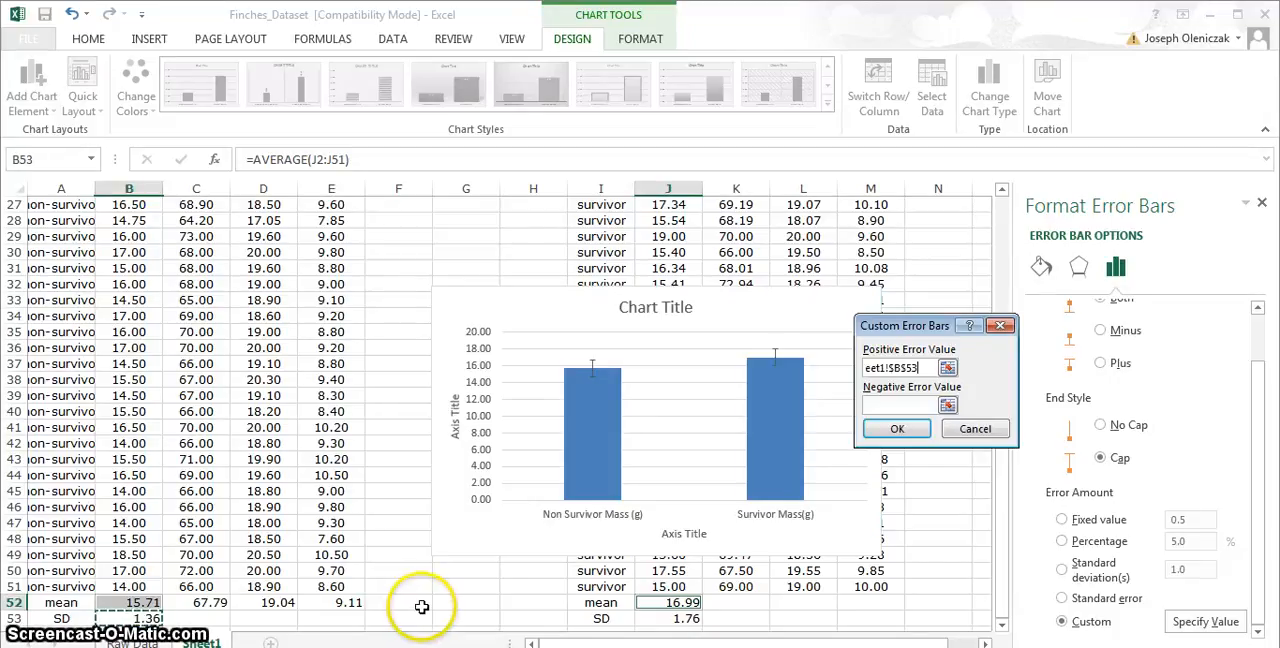
{"action": "left_click", "coordinate": [668, 619]}
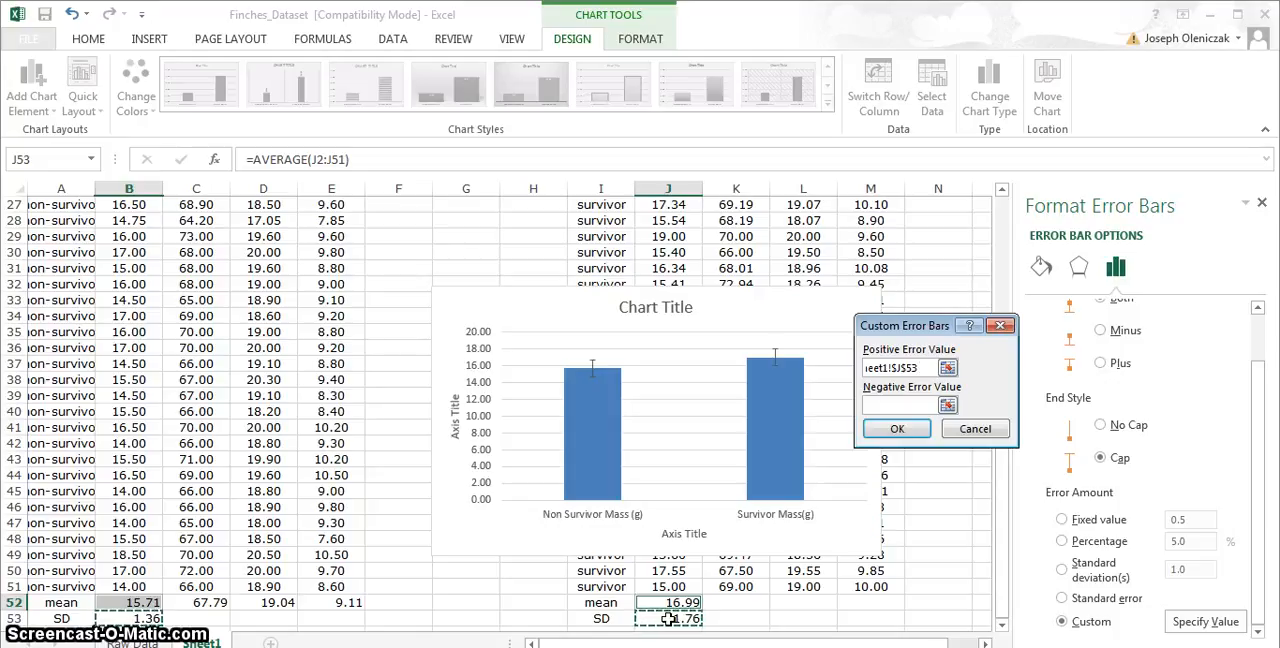
- Set the negative error value to the SD cells B53 and J53 and apply the custom error bars
{"action": "left_click", "coordinate": [905, 404]}
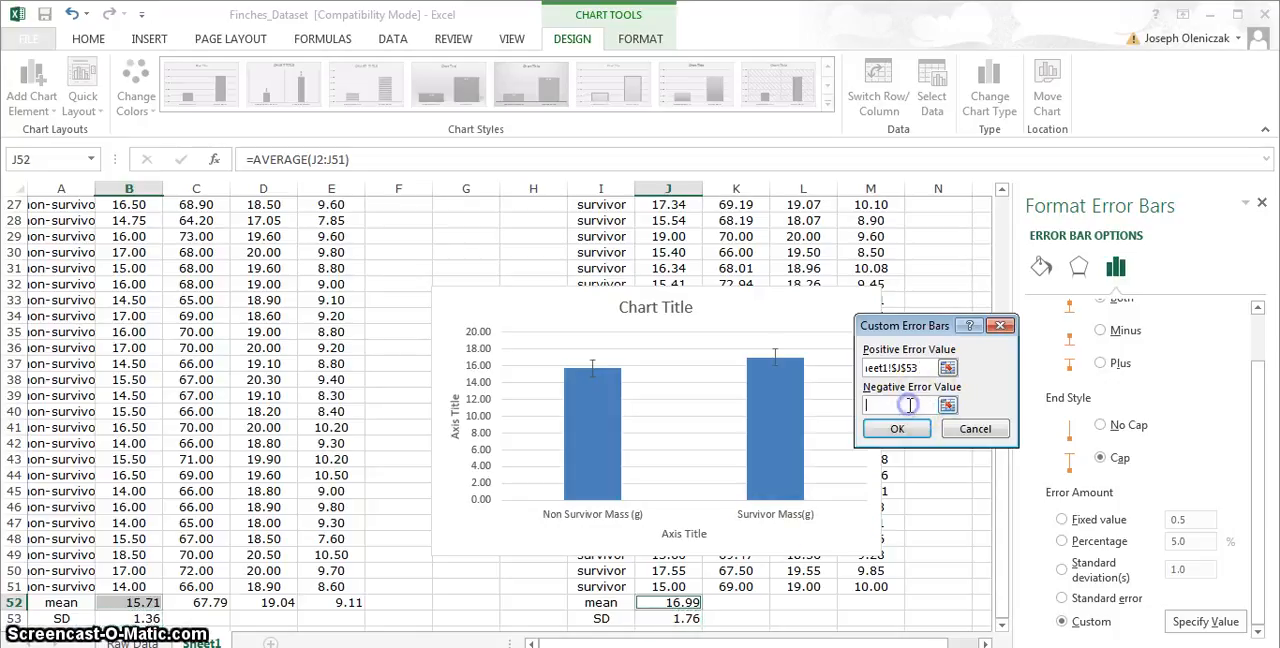
{"action": "left_click", "coordinate": [141, 619]}
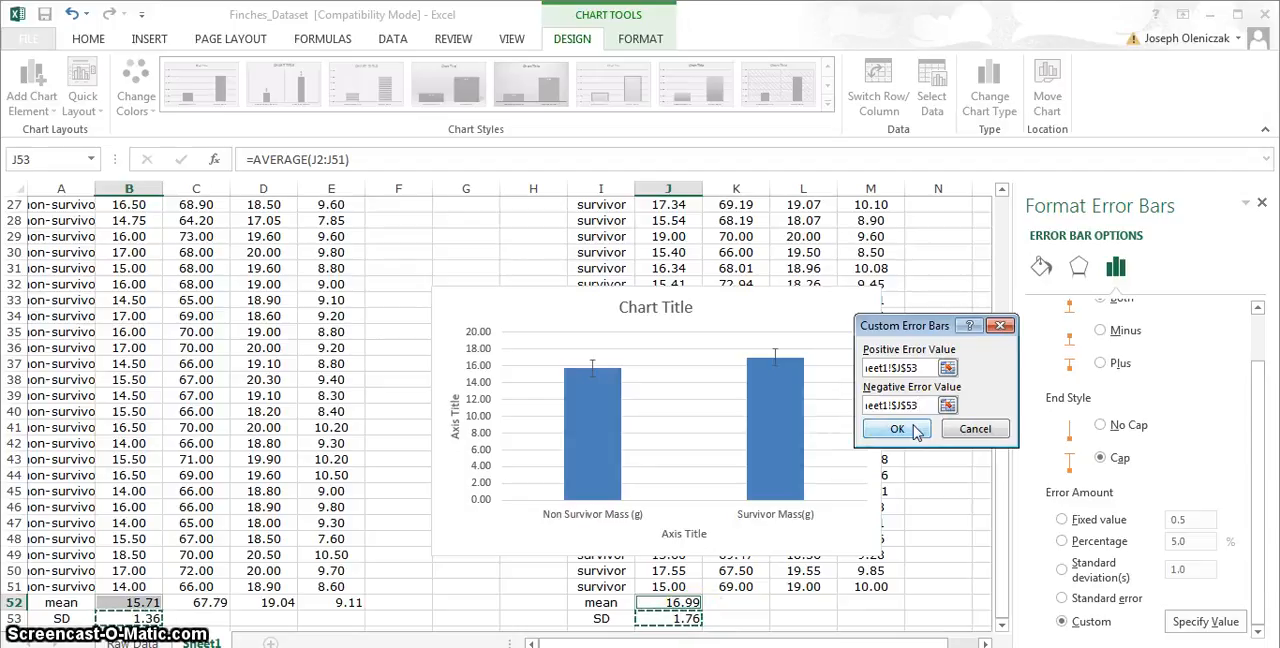
{"action": "left_click", "coordinate": [897, 429]}
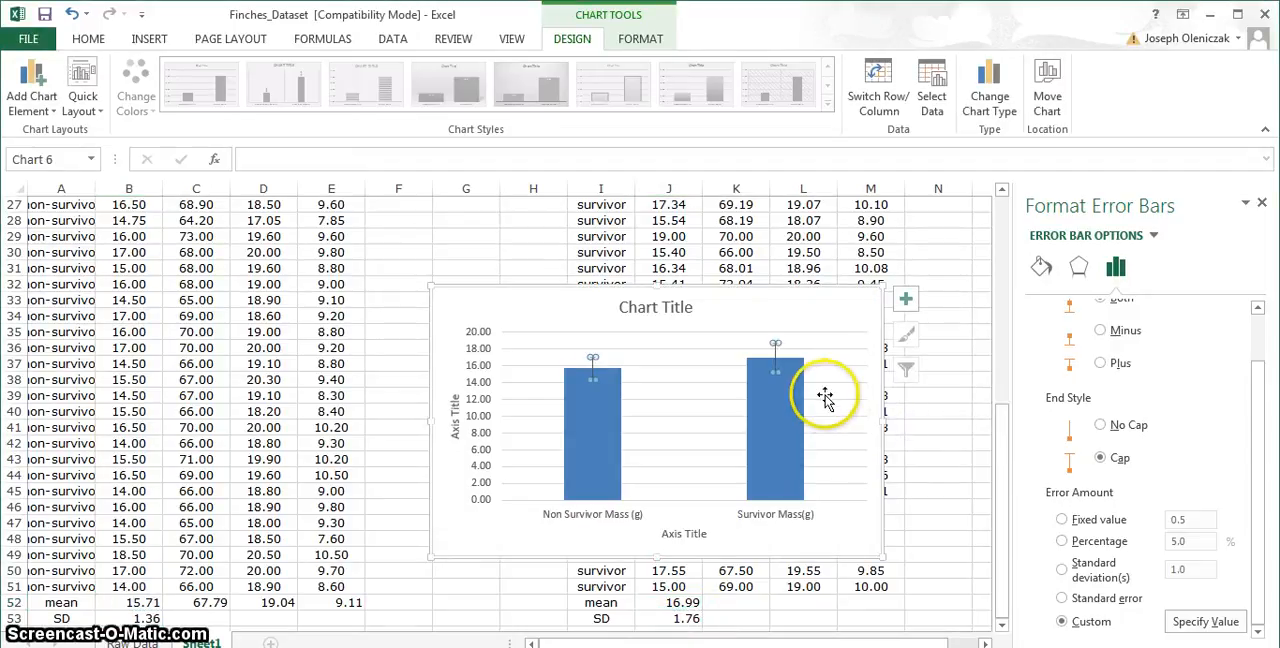
{"action": "left_click", "coordinate": [826, 396]}
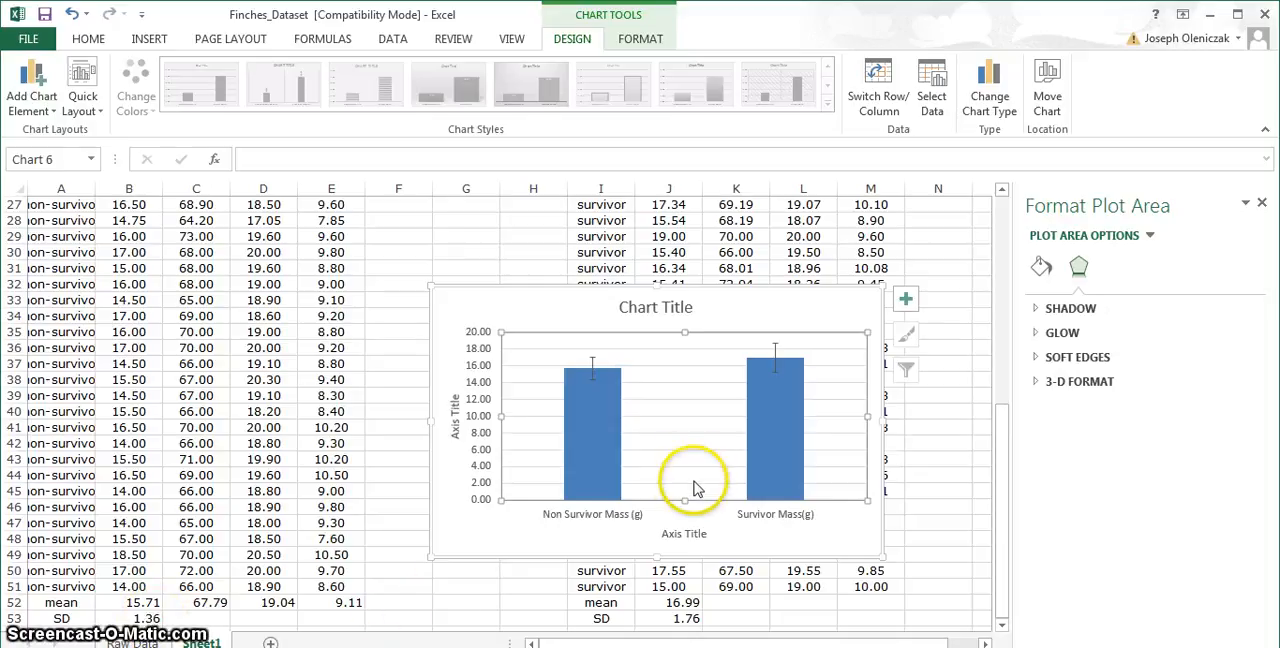
- Change the chart title to "Mass of Surviving vs Non-surviving Finches"
{"action": "left_click", "coordinate": [689, 307]}
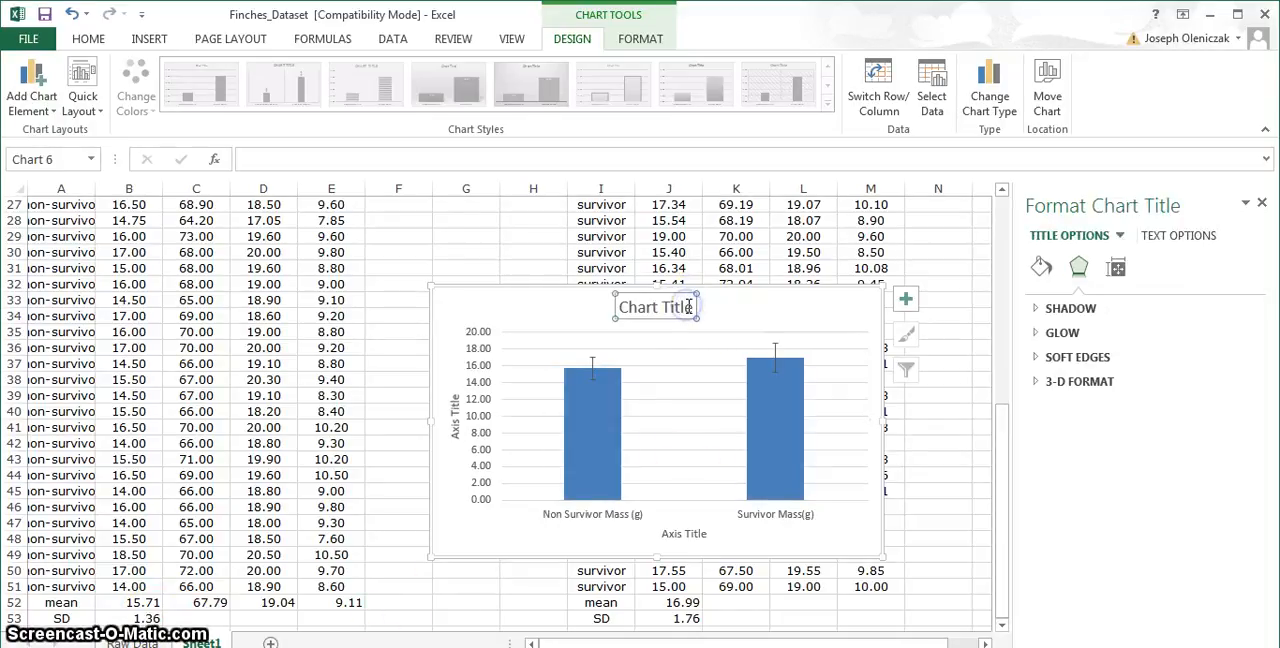
{"action": "left_click", "coordinate": [691, 307]}
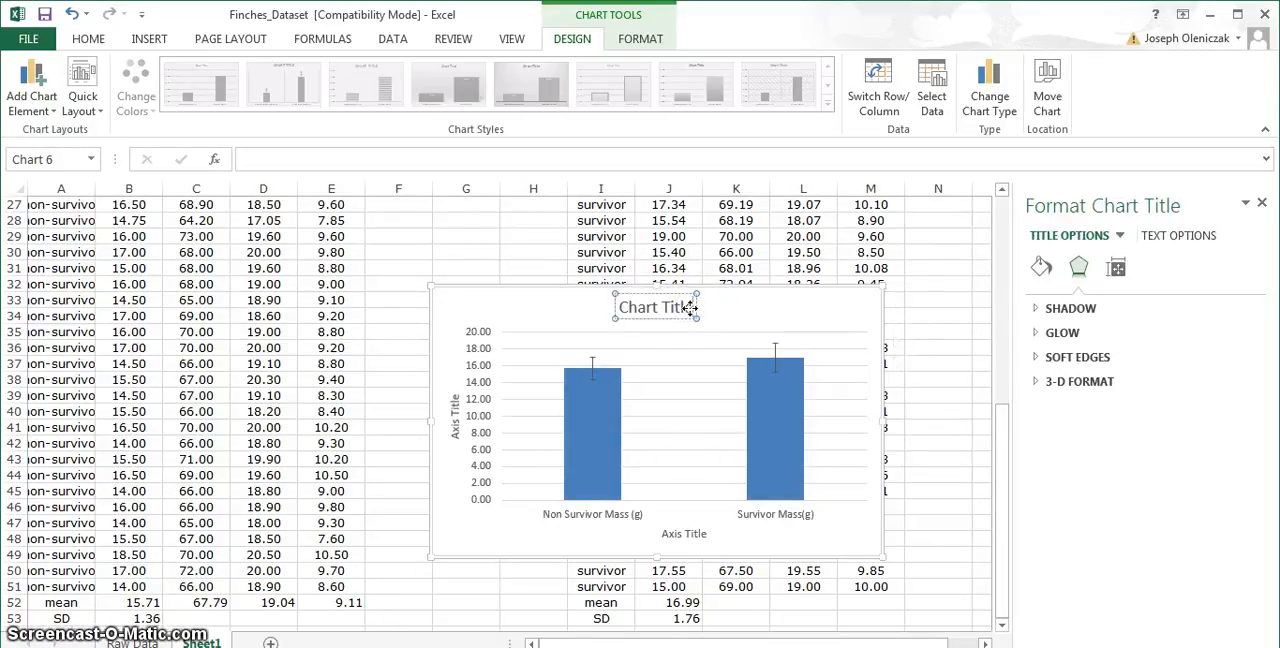
{"action": "key", "text": "BackSpace"}
{"action": "key", "text": "BackSpace"}
{"action": "key", "text": "BackSpace"}
{"action": "key", "text": "BackSpace"}
{"action": "key", "text": "BackSpace"}
{"action": "key", "text": "BackSpace"}
{"action": "key", "text": "BackSpace"}
{"action": "key", "text": "BackSpace"}
{"action": "key", "text": "BackSpace"}
{"action": "key", "text": "BackSpace"}
{"action": "key", "text": "BackSpace"}
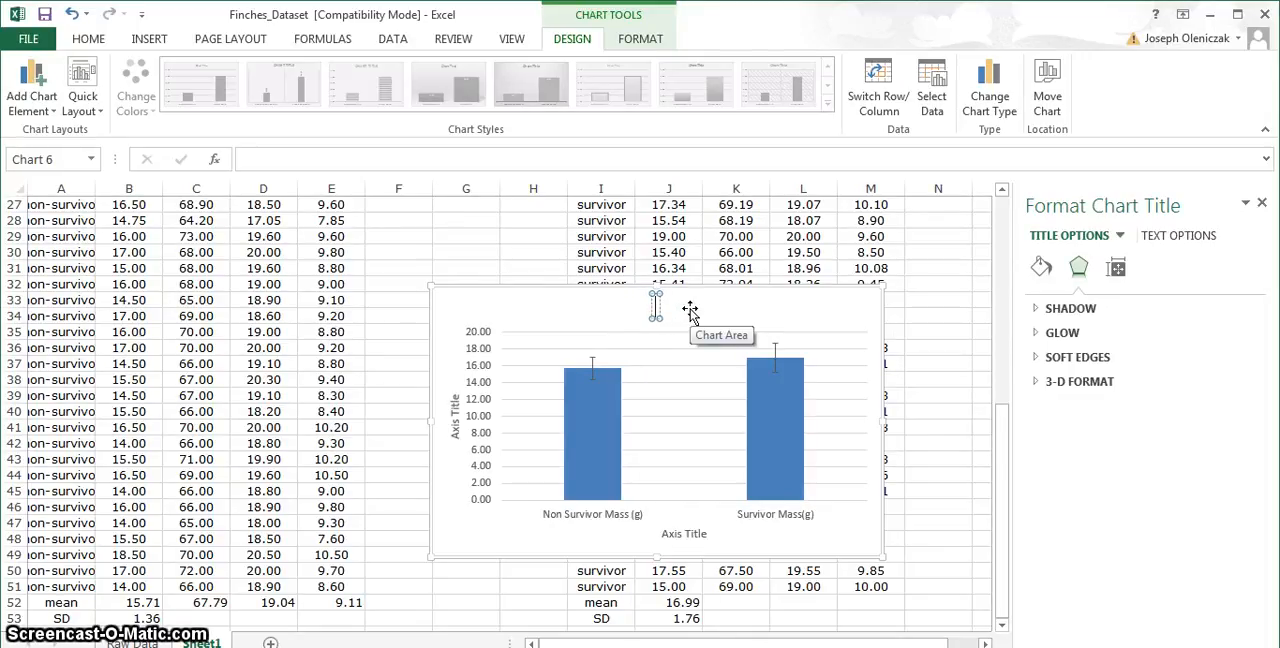
{"action": "type", "text": "Mass of"}
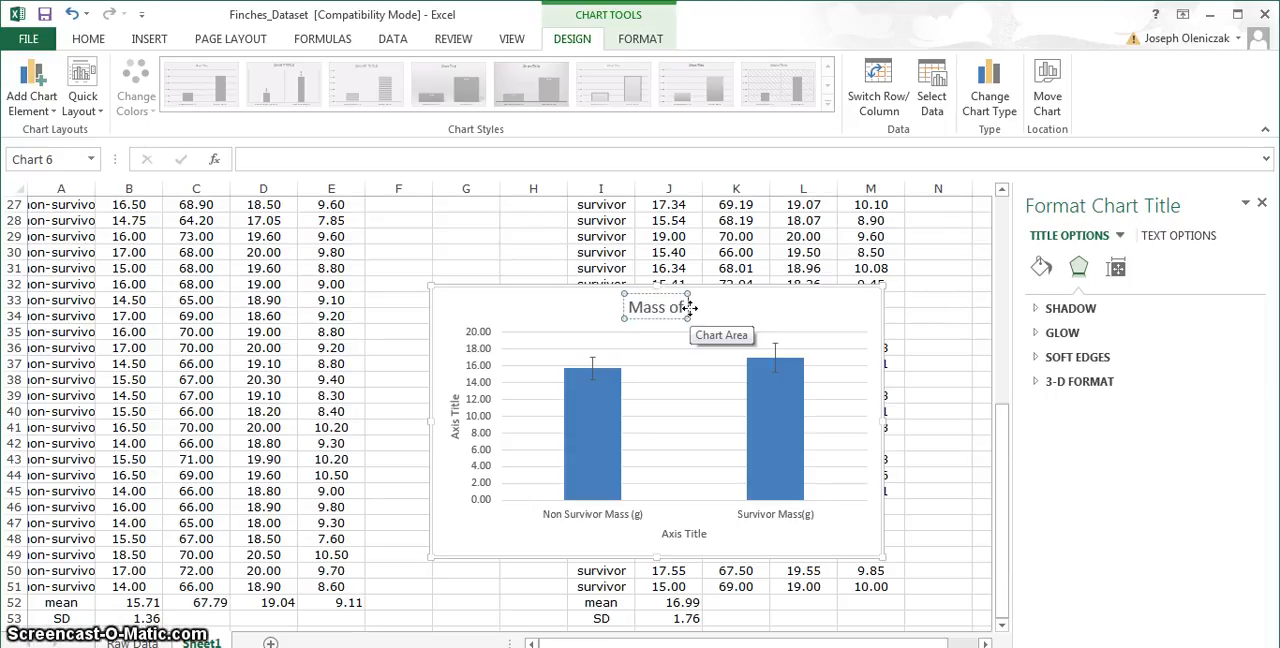
{"action": "type", "text": " Surviv"}
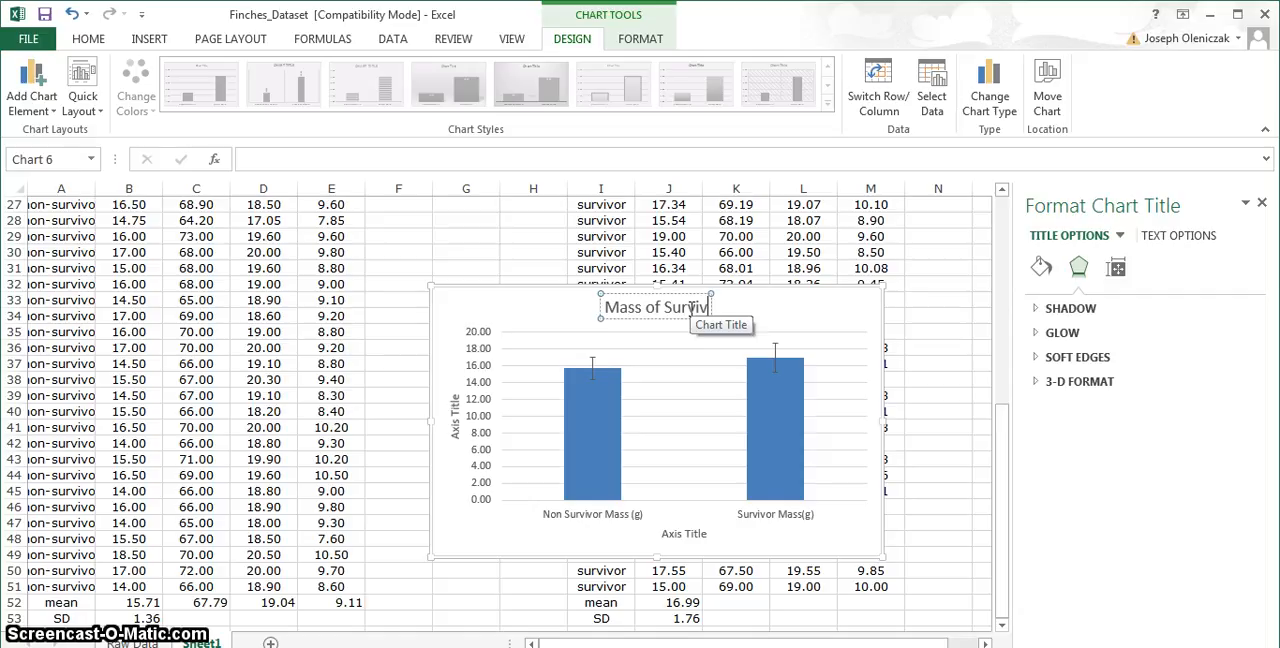
{"action": "type", "text": "ing and"}
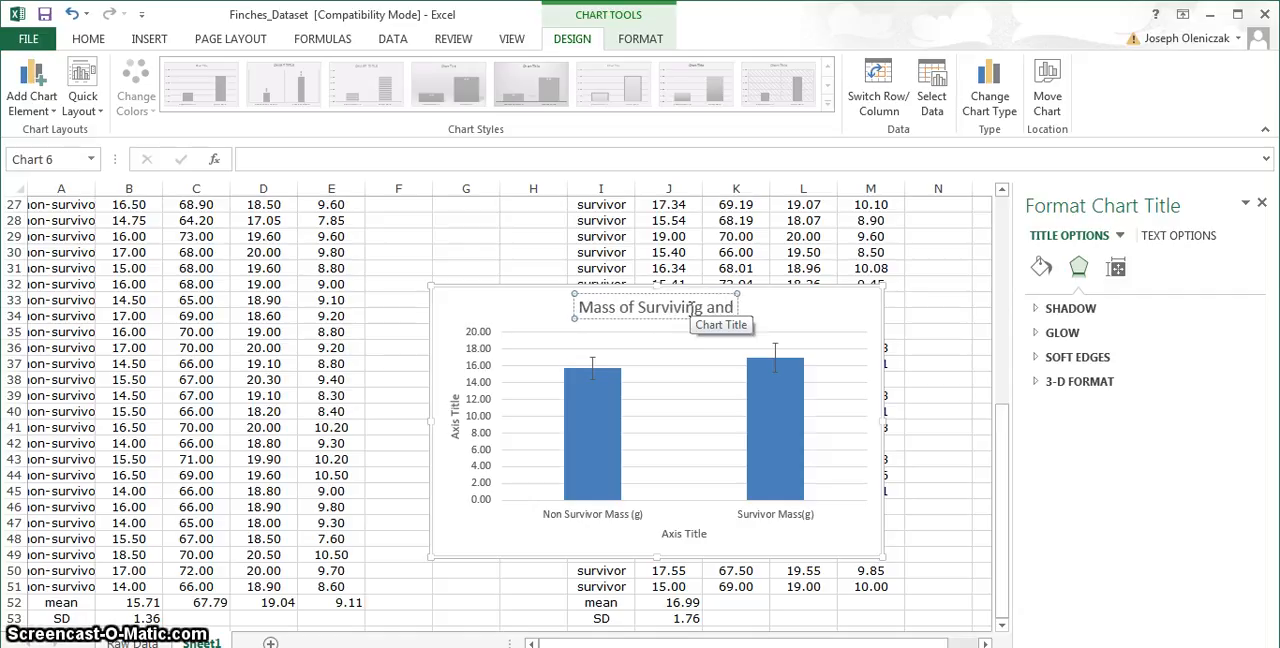
{"action": "key", "text": "BackSpace"}
{"action": "key", "text": "BackSpace"}
{"action": "key", "text": "BackSpace"}
{"action": "type", "text": "vs Non"}
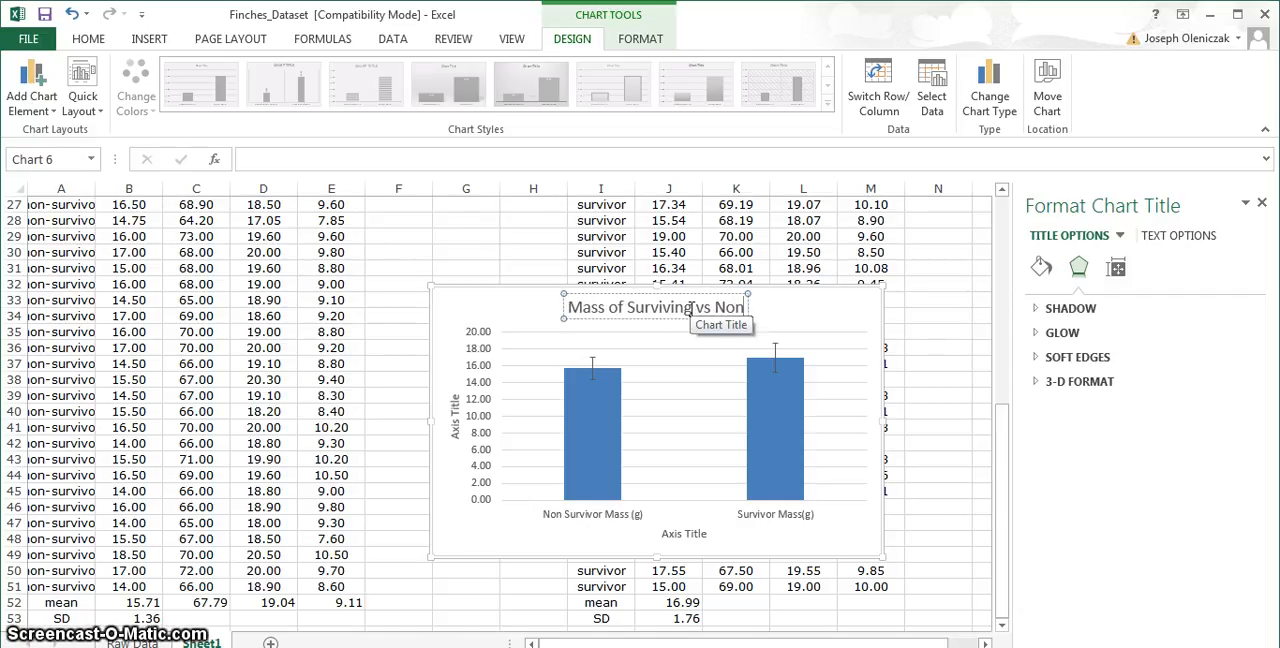
{"action": "type", "text": "-s"}
{"action": "type", "text": "urviving"}
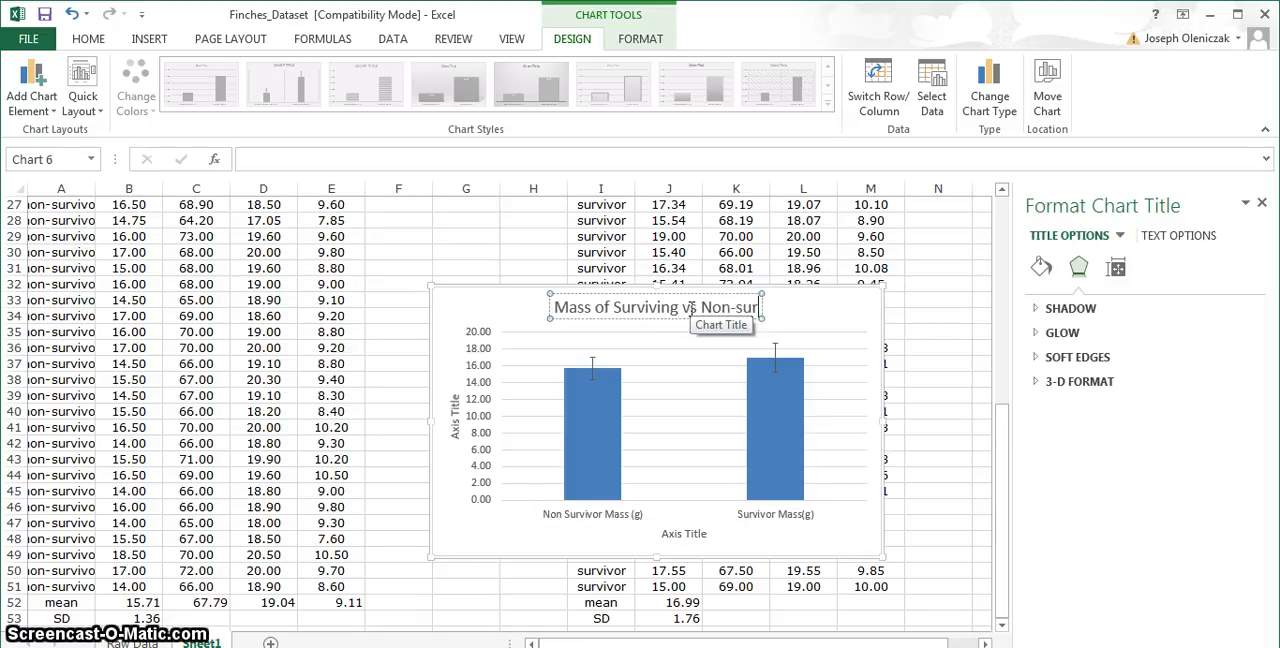
{"action": "type", "text": " Finch"}
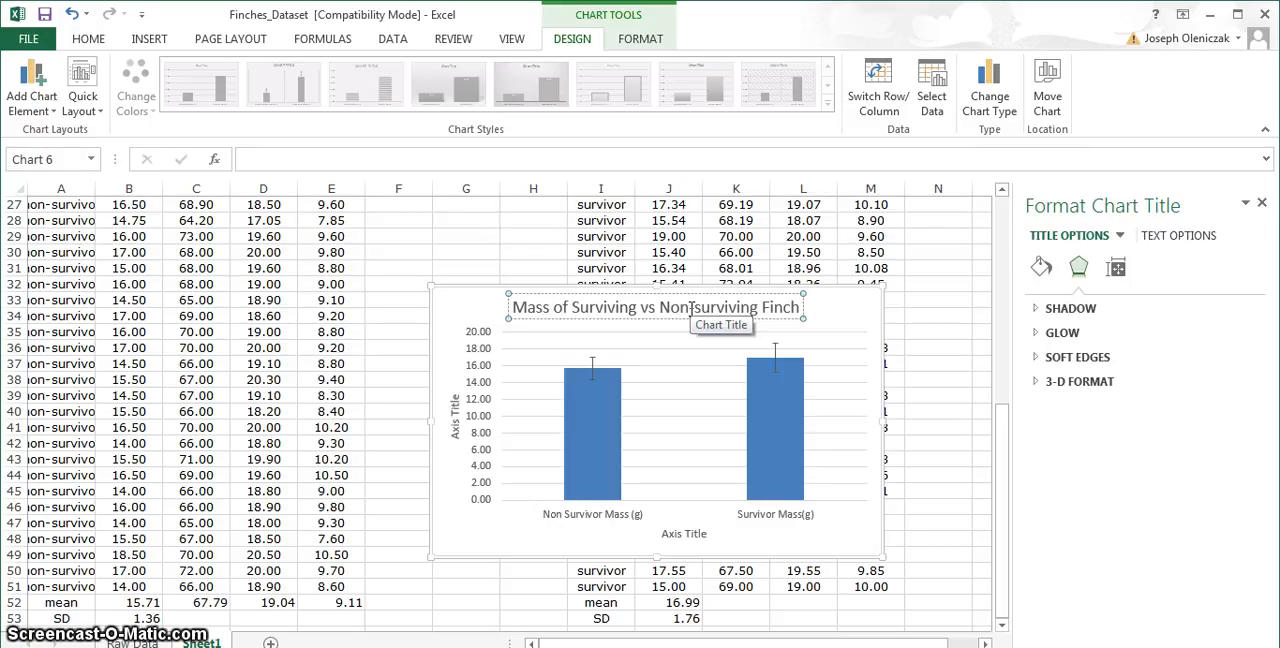
{"action": "type", "text": "es"}
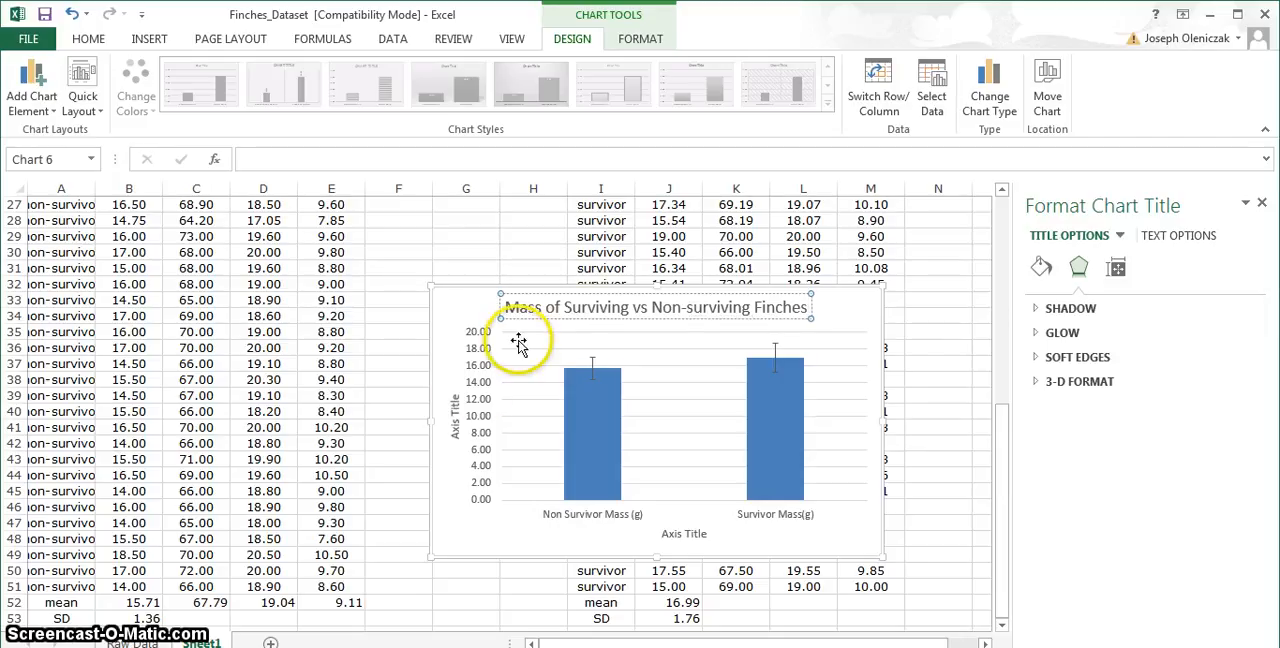
- Change the vertical axis title to "Mass (g)"
{"action": "left_click", "coordinate": [453, 405]}
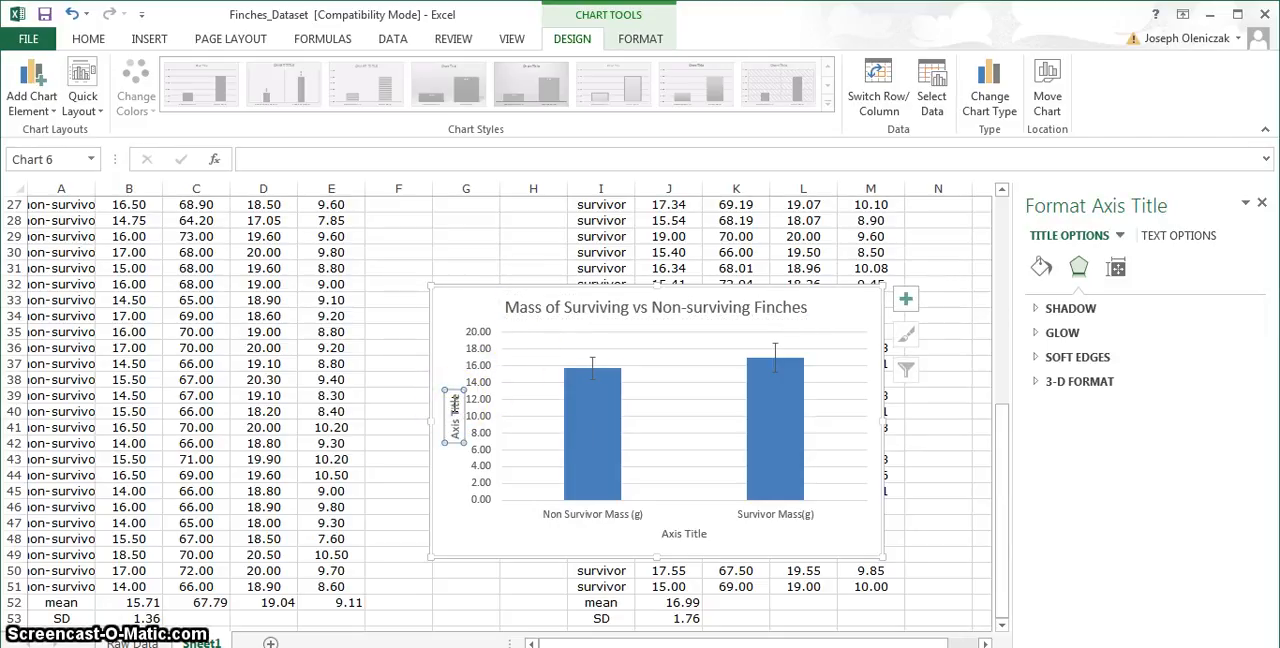
{"action": "left_click", "coordinate": [454, 400]}
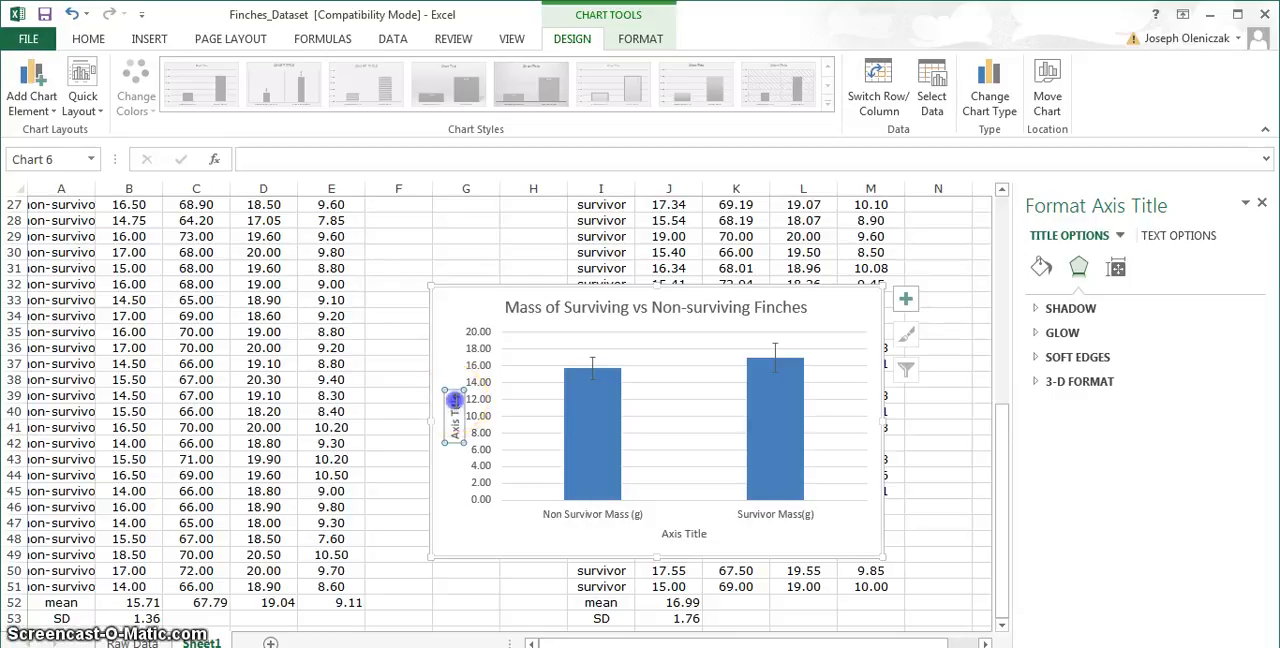
{"action": "double_click", "coordinate": [454, 400]}
{"action": "key", "text": "BackSpace"}
{"action": "key", "text": "BackSpace"}
{"action": "key", "text": "BackSpace"}
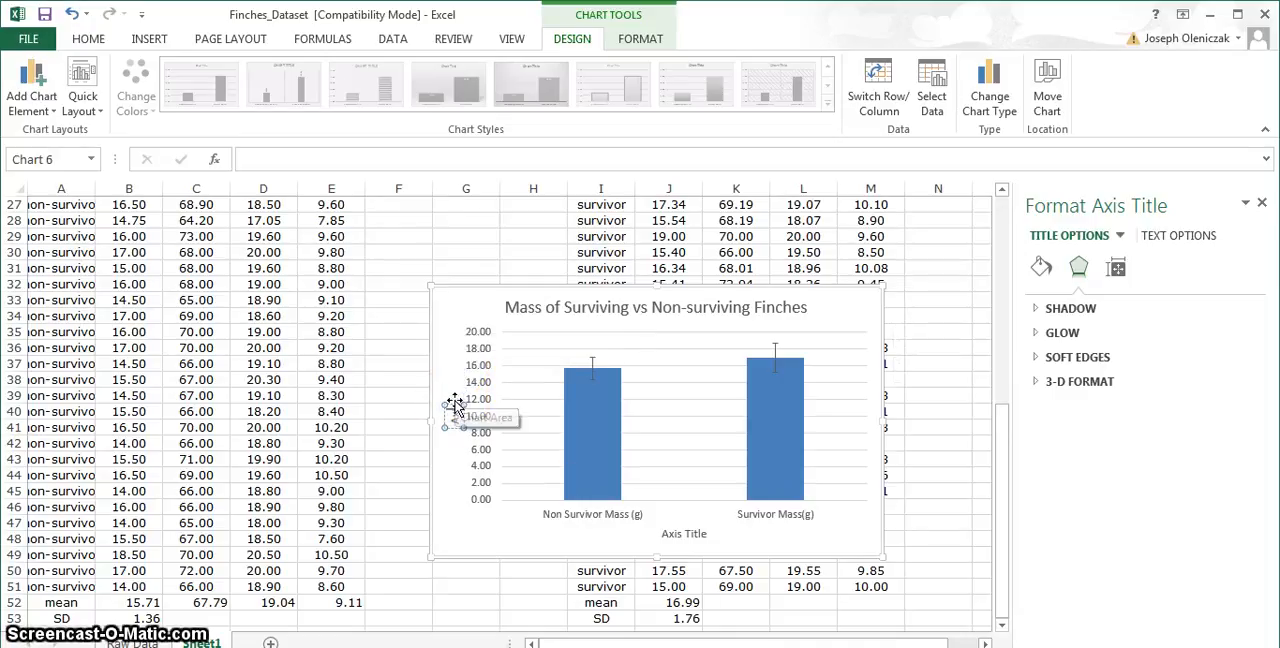
{"action": "type", "text": "Mass"}
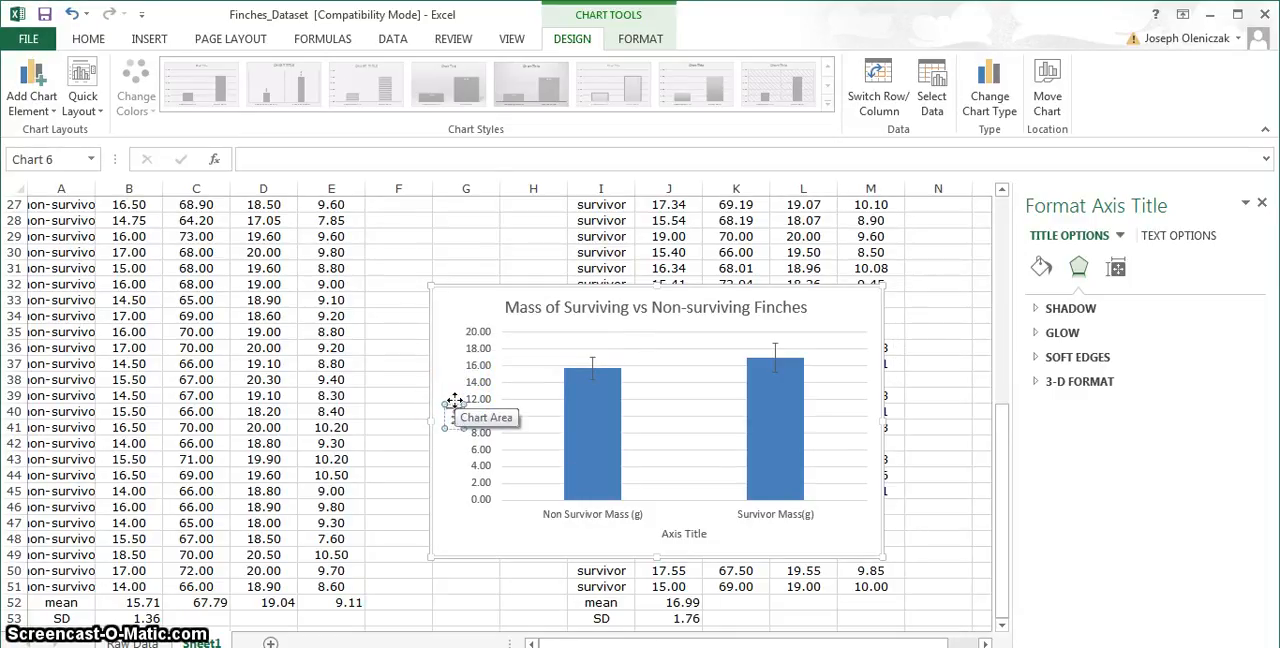
{"action": "type", "text": " (g"}
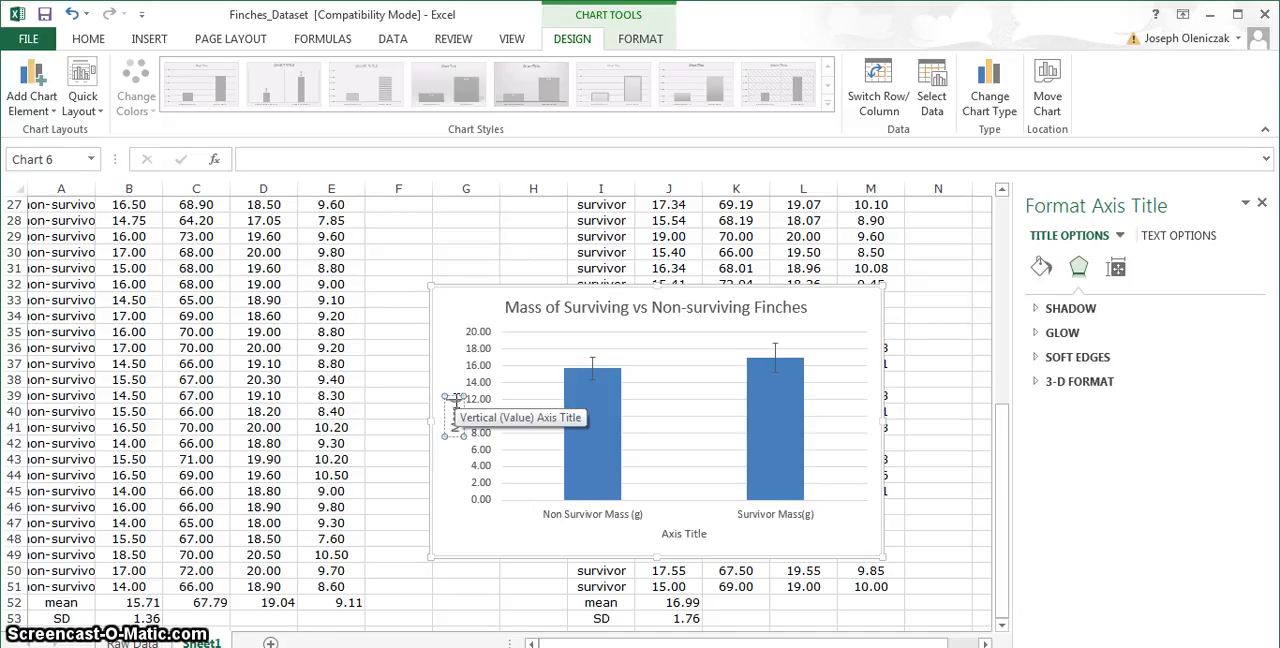
{"action": "type", "text": ")"}
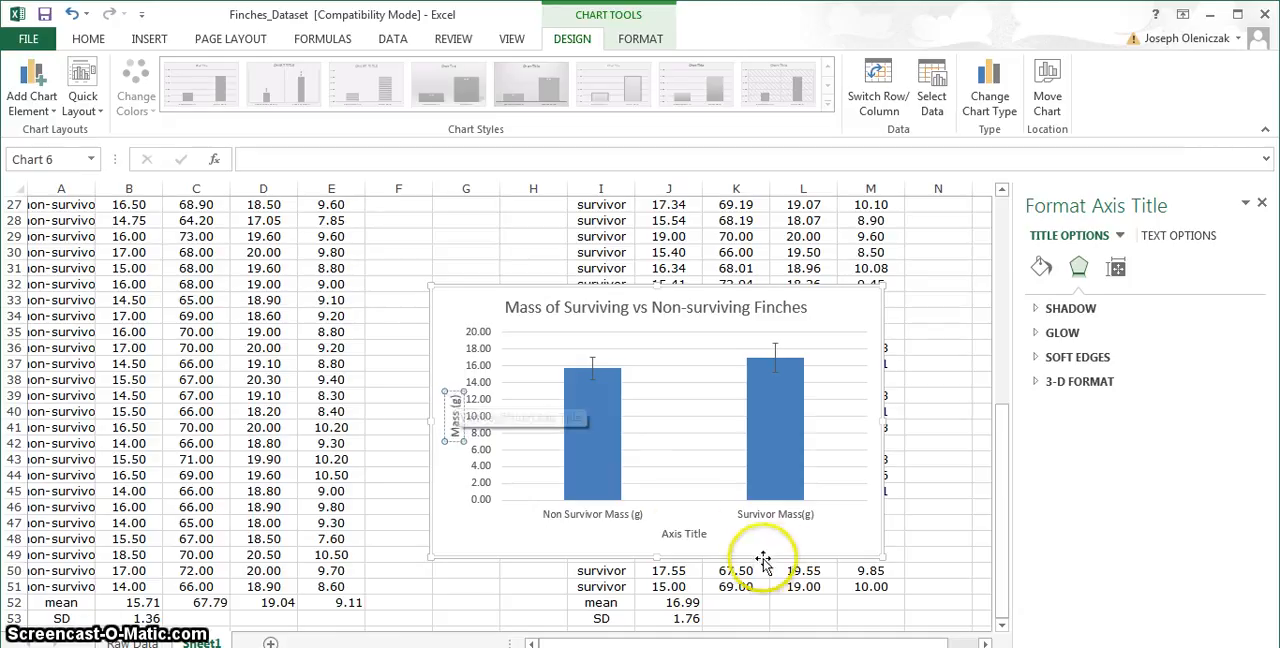
- Clear the placeholder text from the horizontal axis title below the columns
{"action": "left_click", "coordinate": [686, 536]}
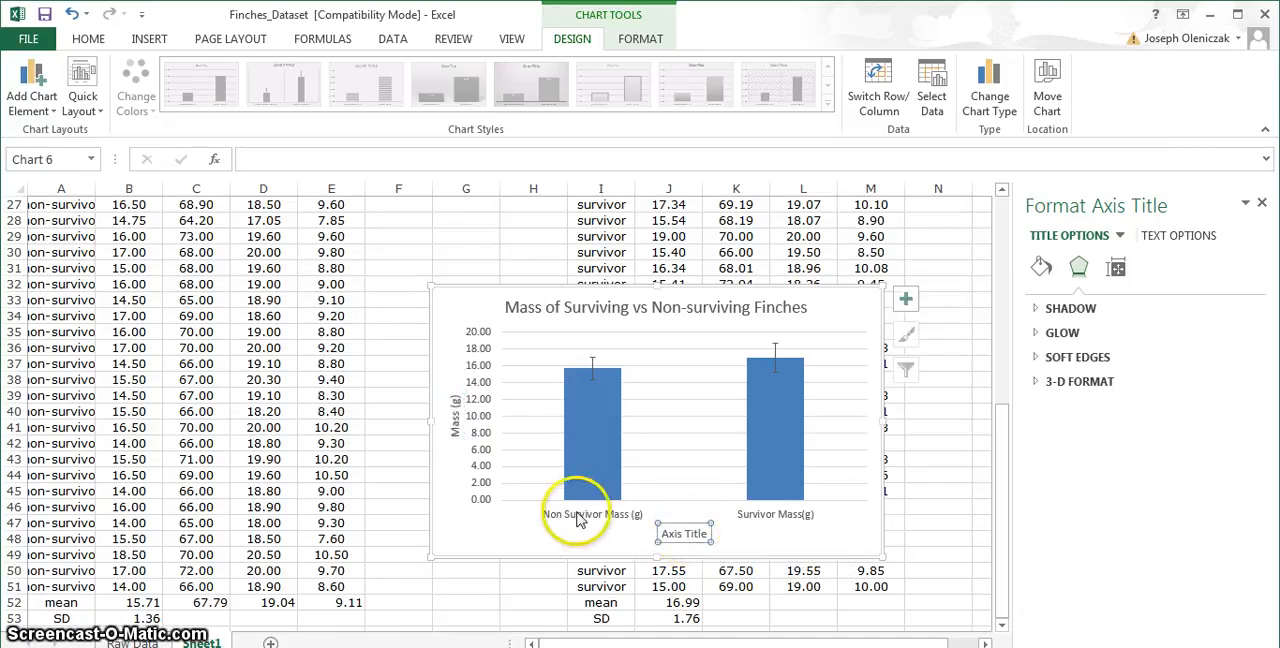
{"action": "left_click", "coordinate": [705, 535]}
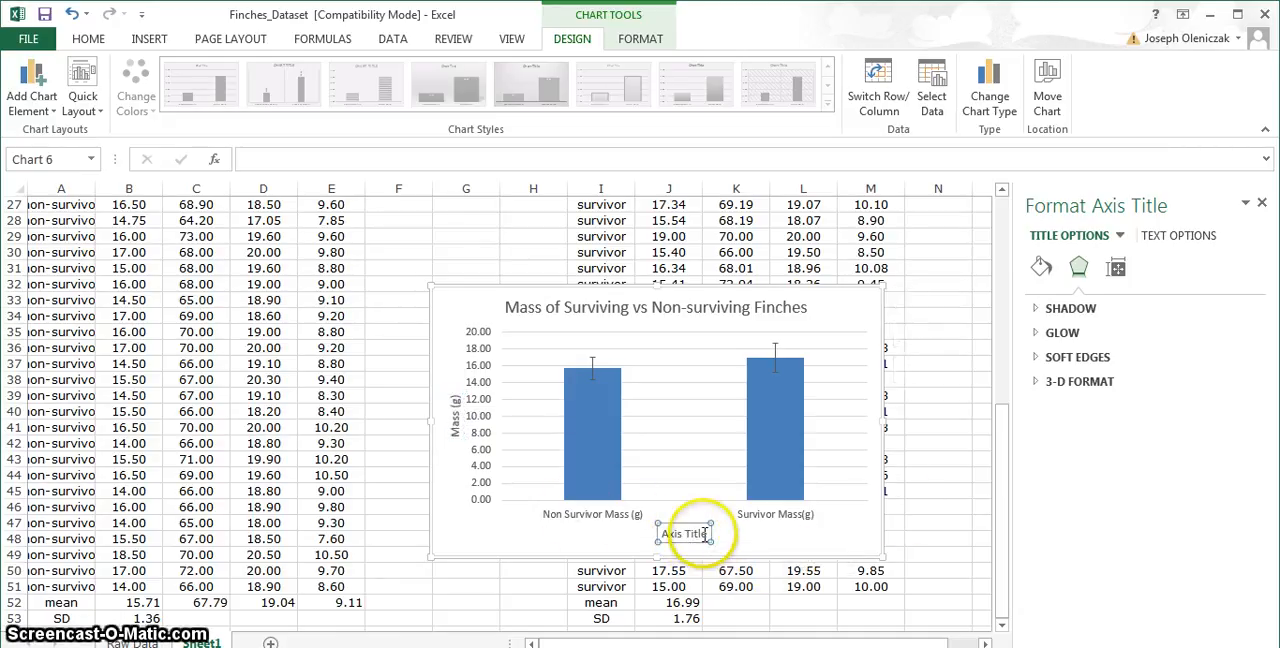
{"action": "key", "text": "BackSpace"}
{"action": "key", "text": "BackSpace"}
{"action": "key", "text": "BackSpace"}
{"action": "key", "text": "BackSpace"}
{"action": "key", "text": "BackSpace"}
{"action": "key", "text": "BackSpace"}
{"action": "key", "text": "BackSpace"}
{"action": "key", "text": "BackSpace"}
{"action": "key", "text": "BackSpace"}
{"action": "key", "text": "BackSpace"}
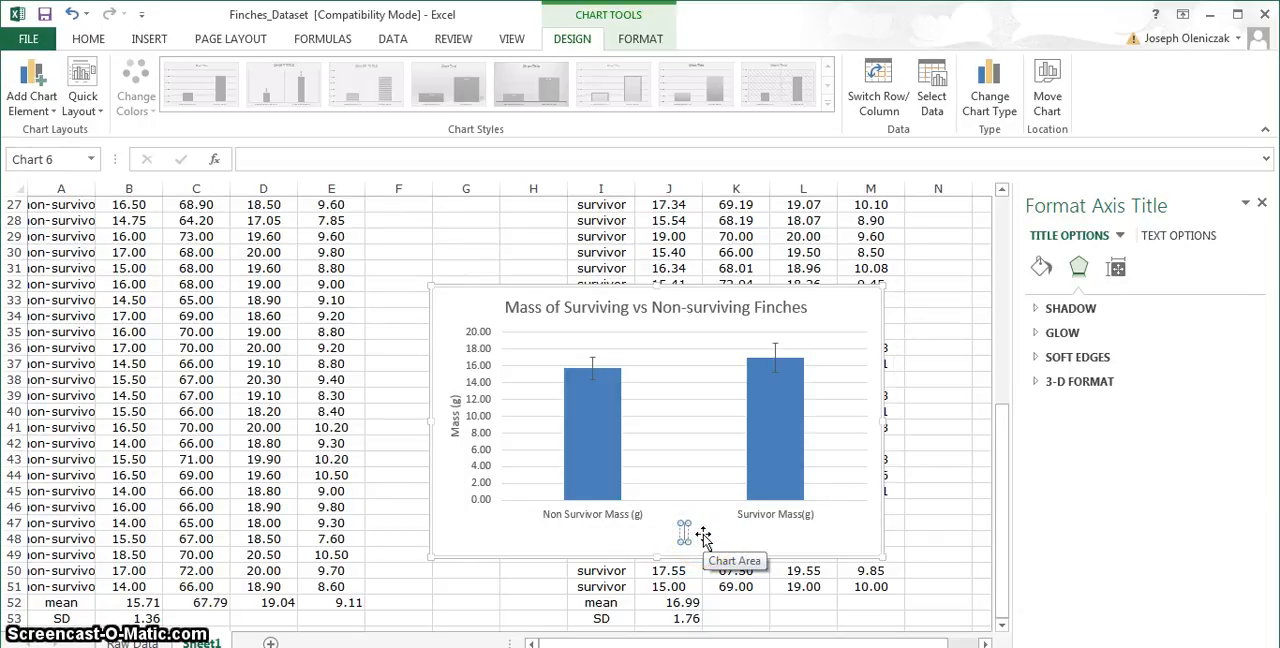
{"action": "left_click", "coordinate": [576, 503]}
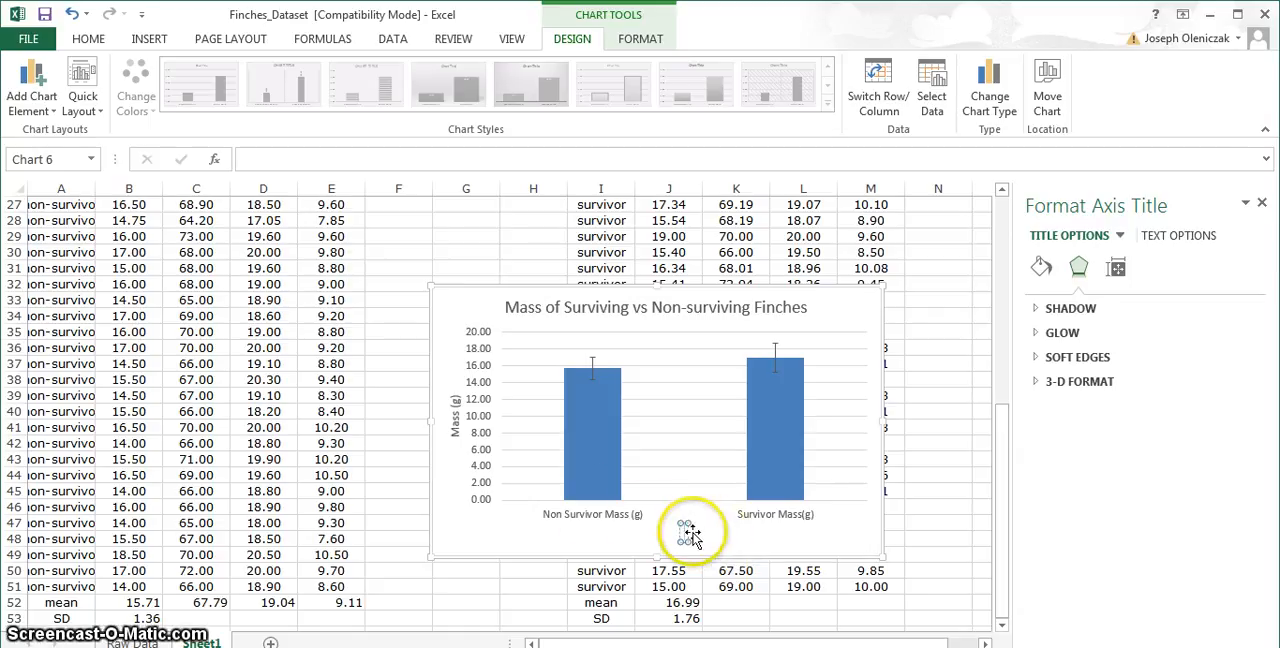